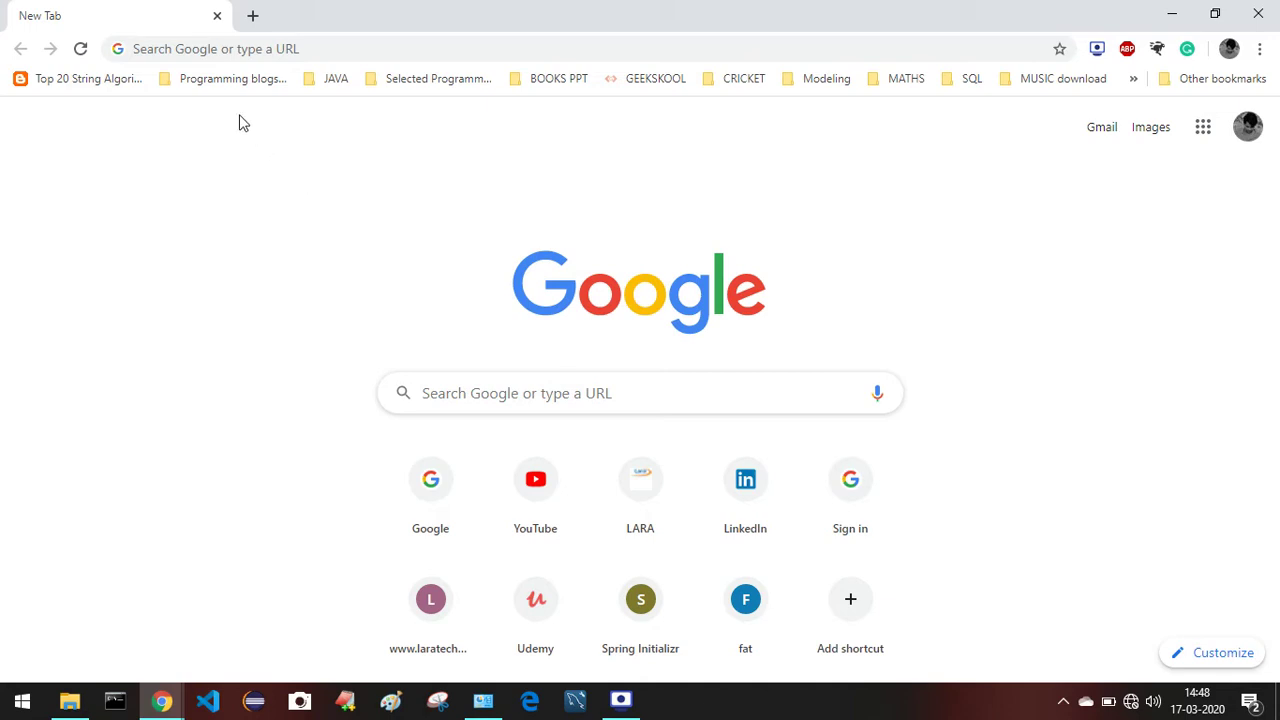
left_click(389, 49)
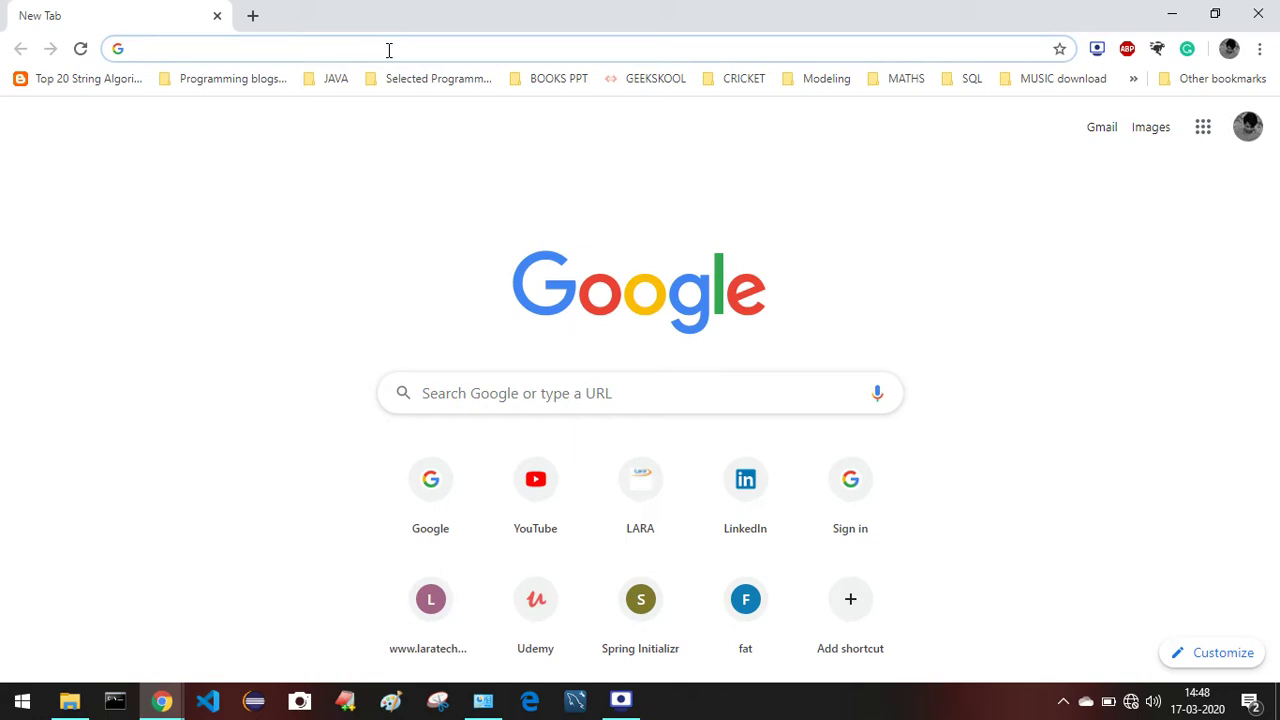
type("www")
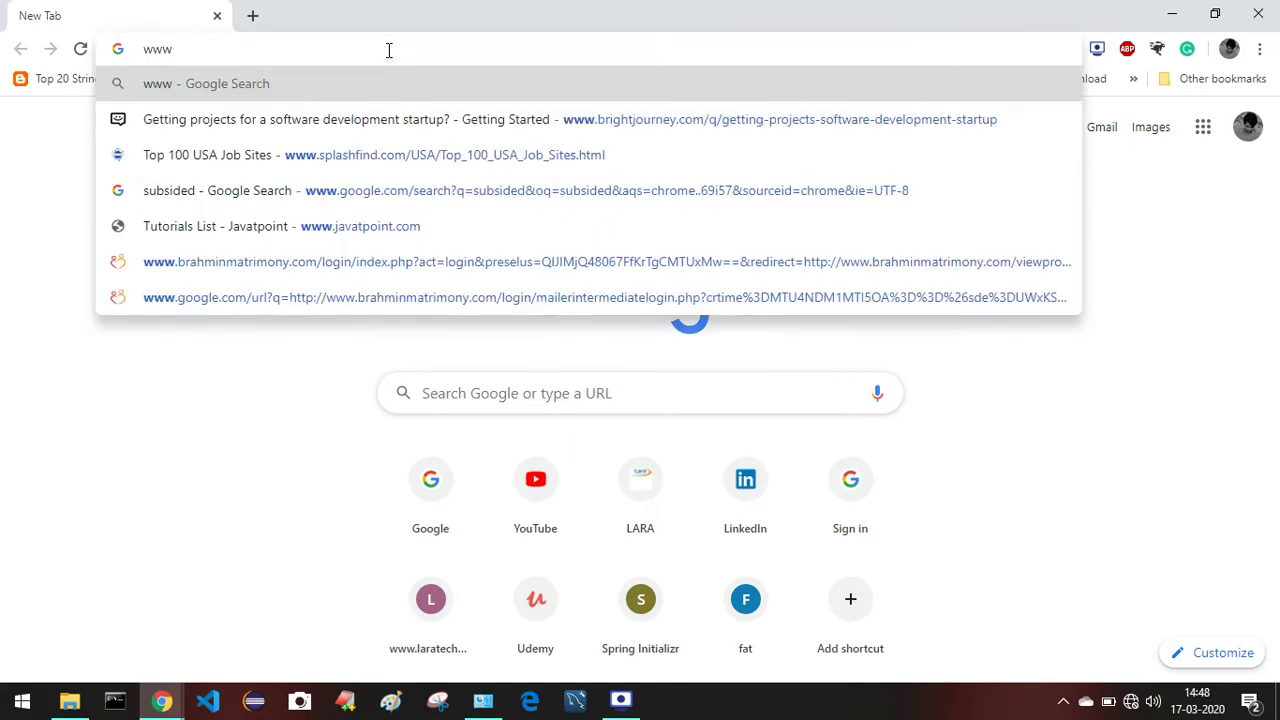
type(".ed")
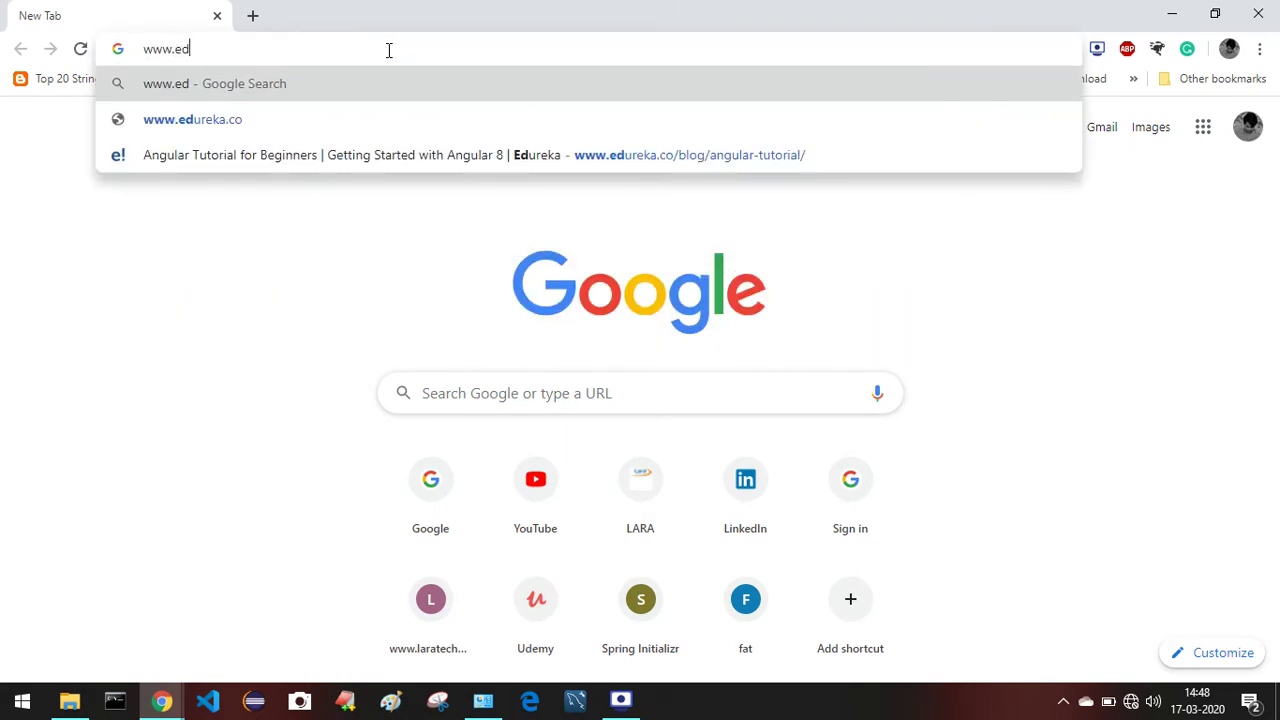
type("itplus")
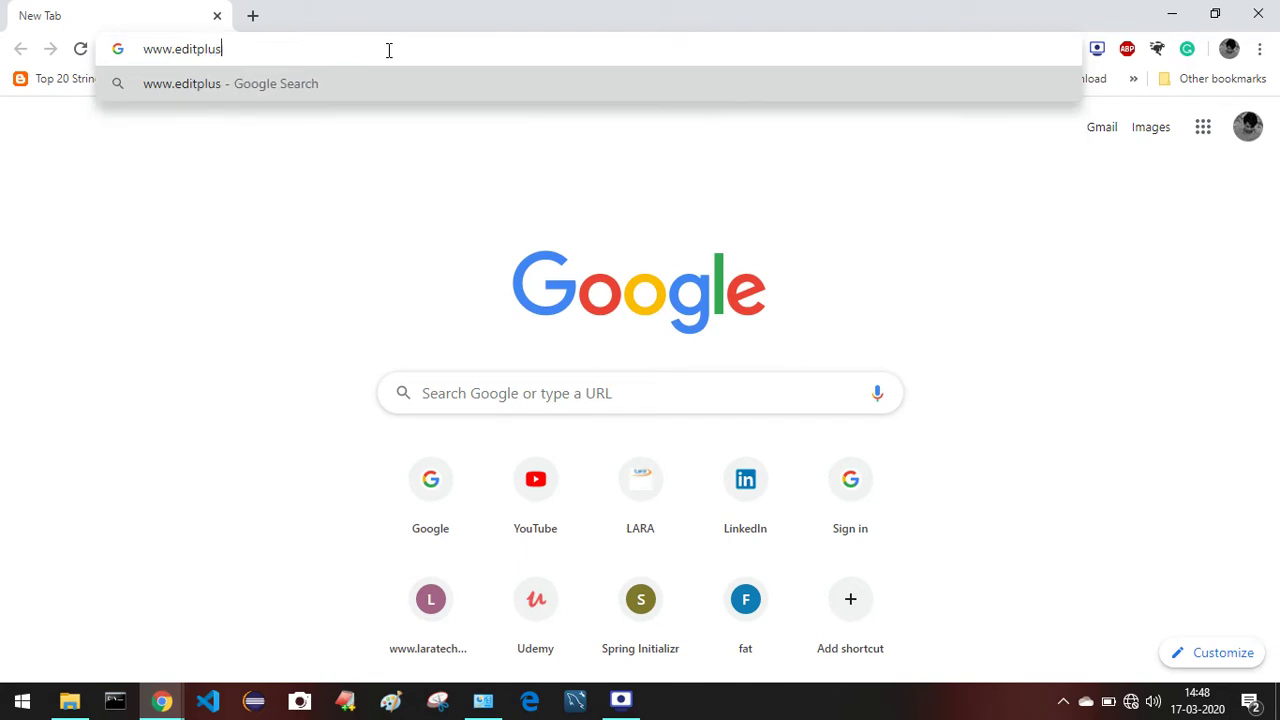
type(".com")
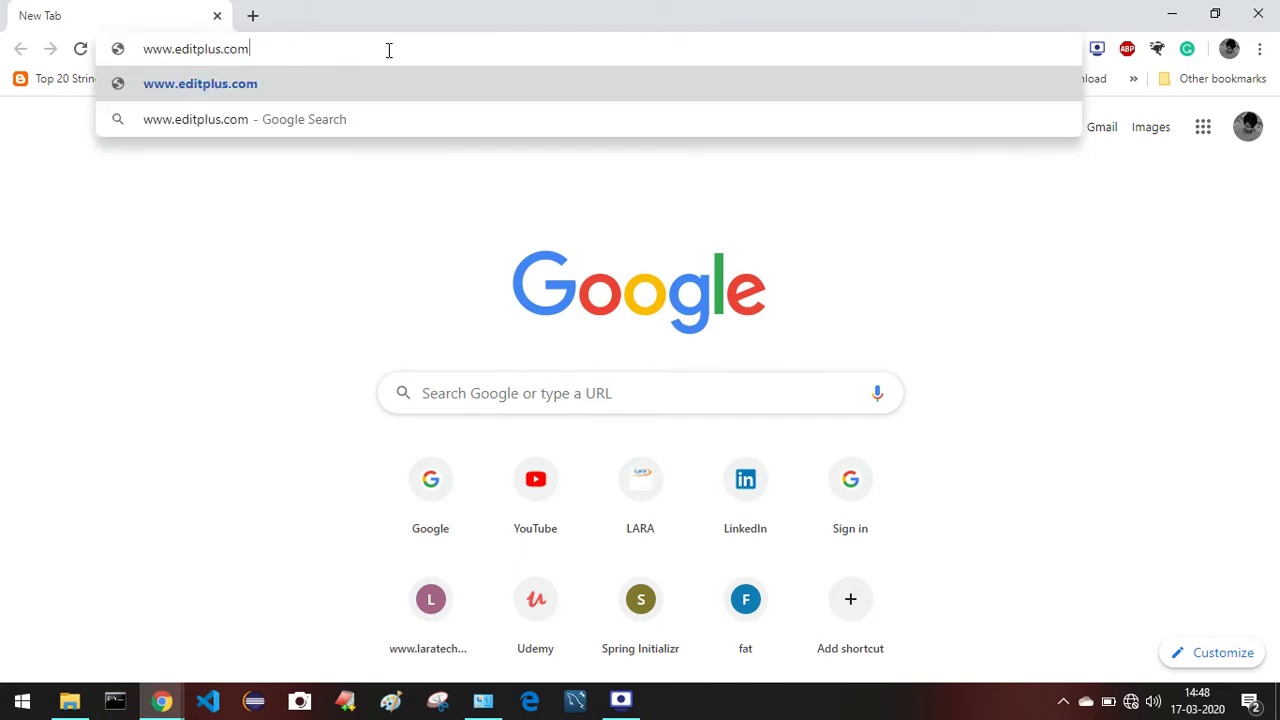
key("Return")
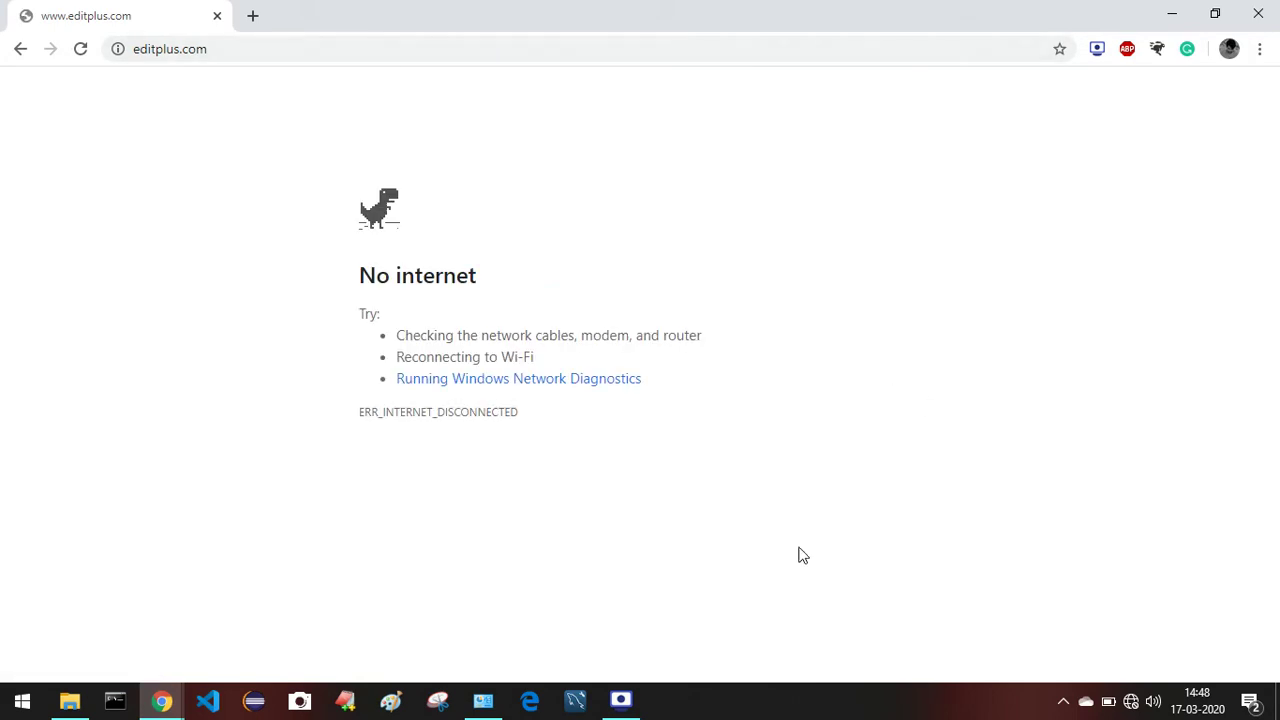
left_click(622, 697)
left_click(809, 257)
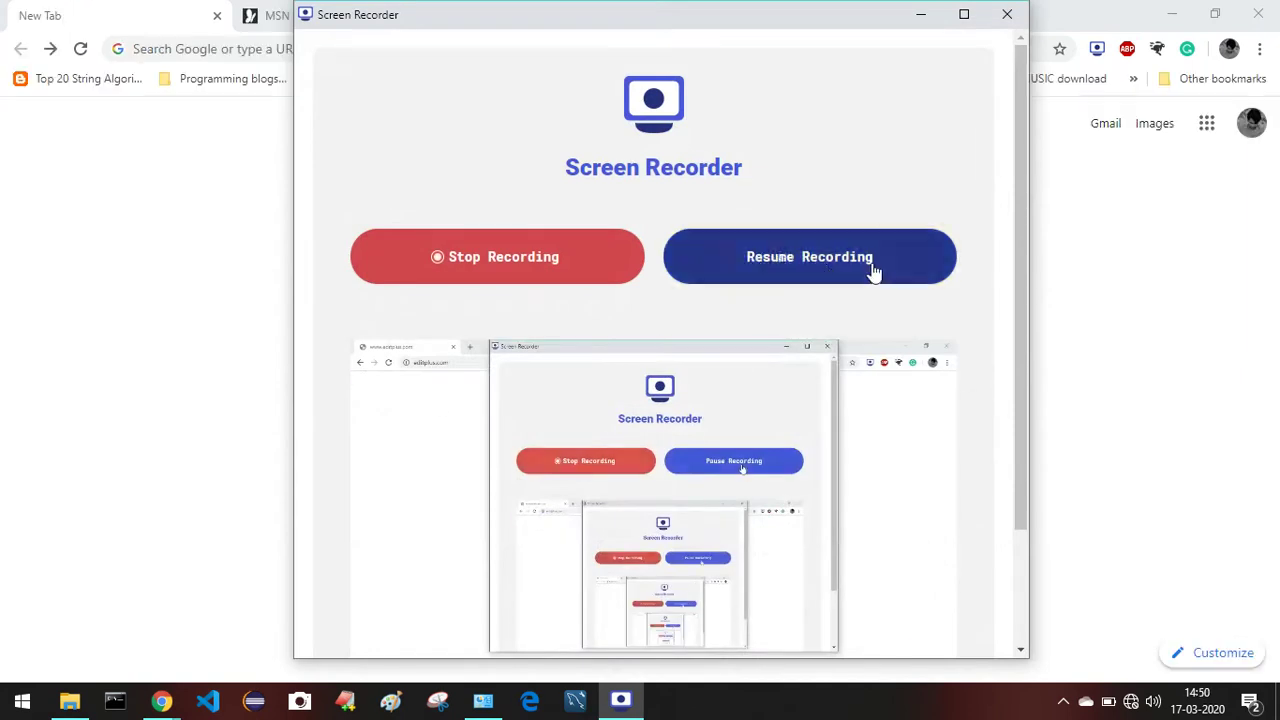
left_click(871, 262)
left_click(920, 12)
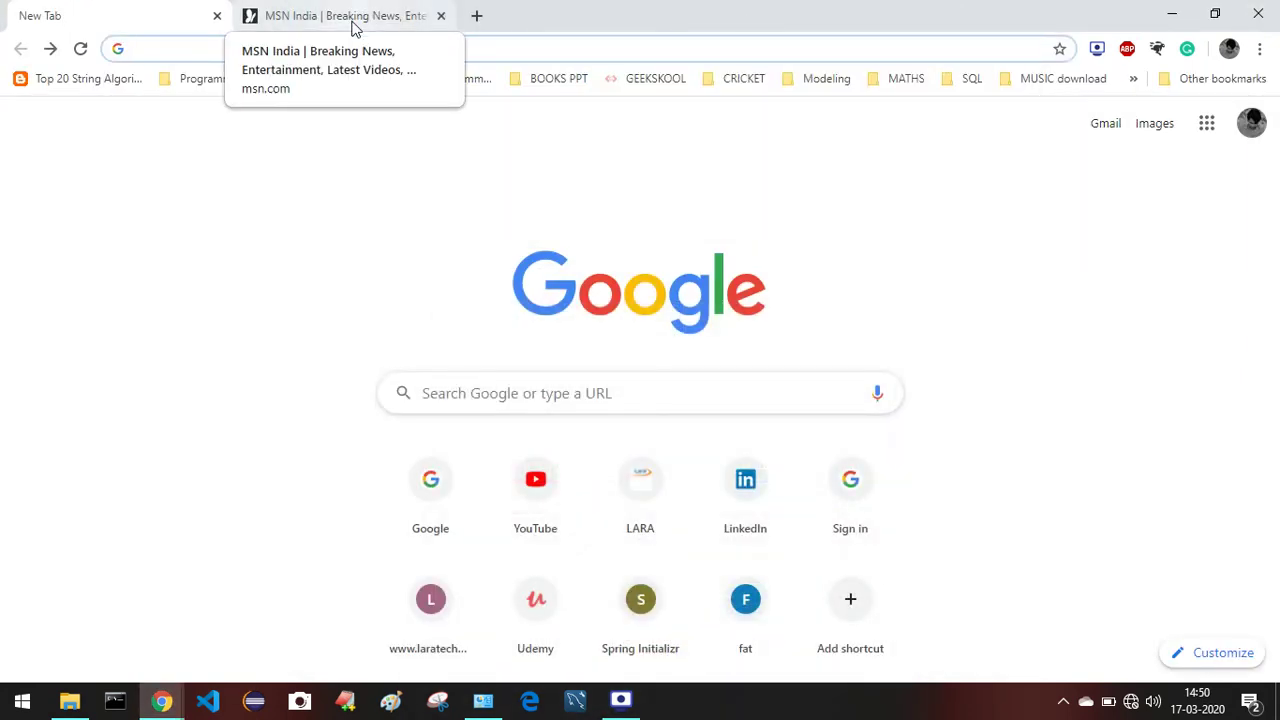
type("www.e")
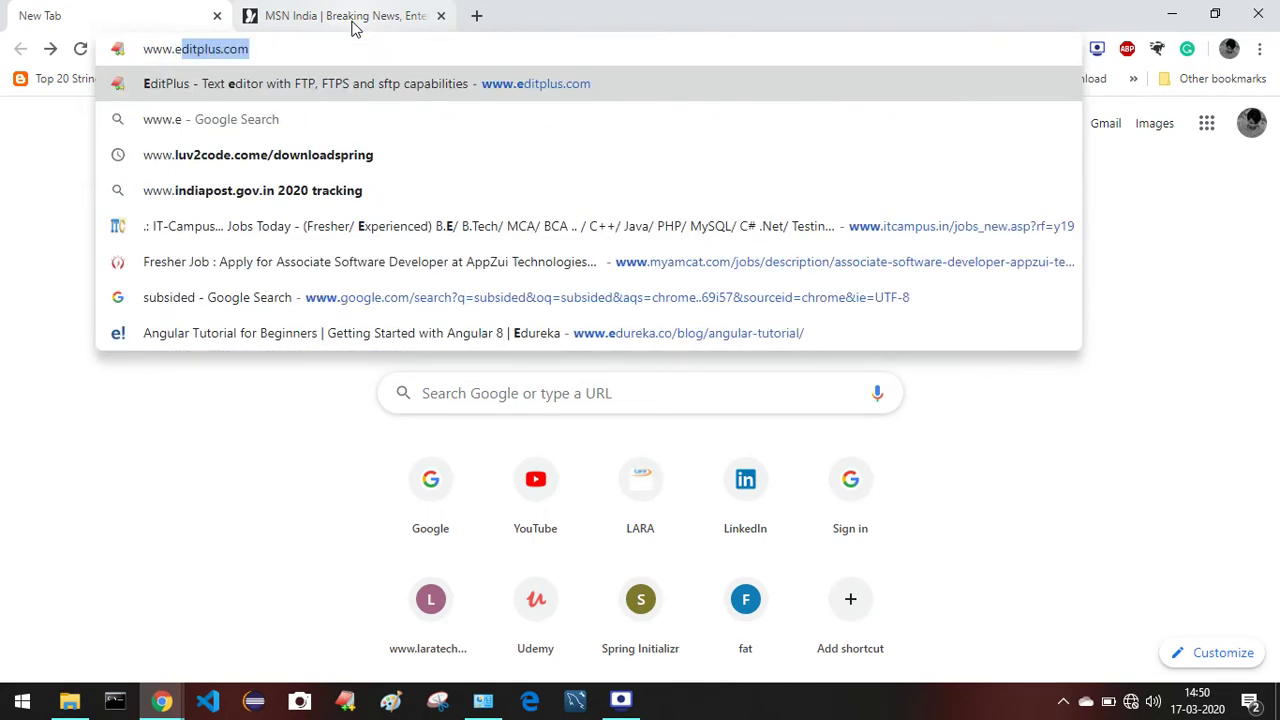
type("dit")
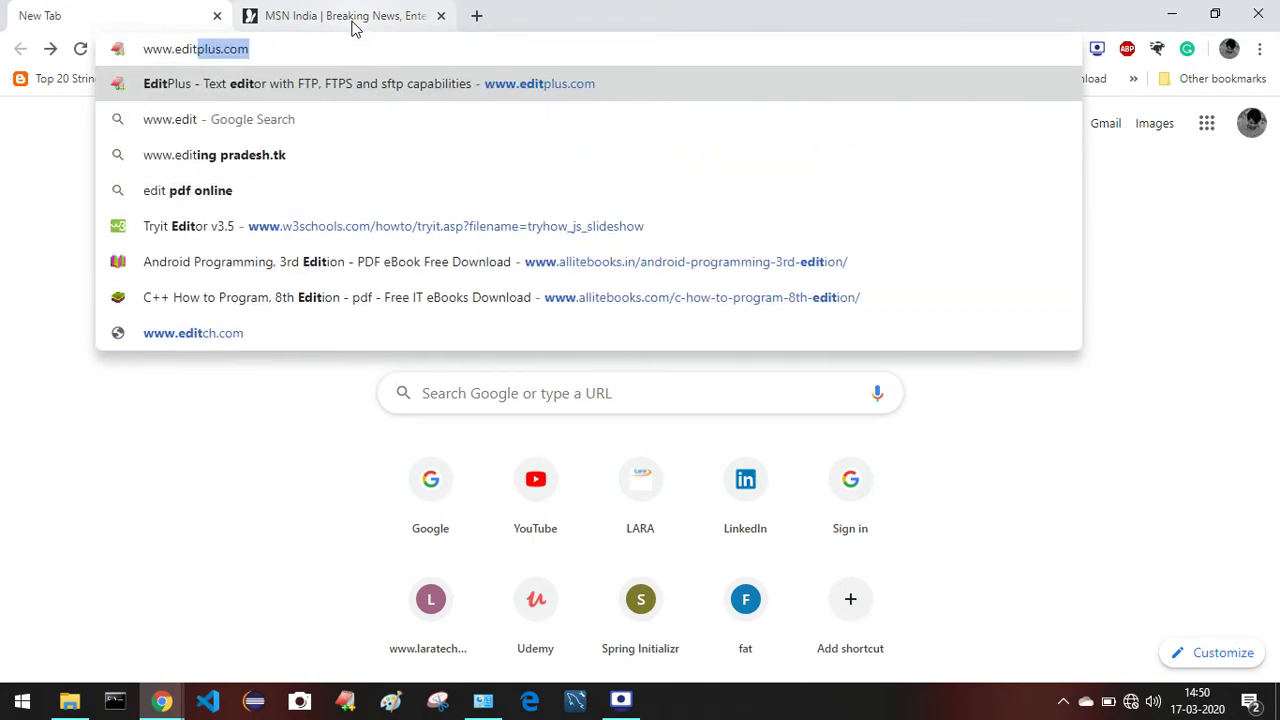
type("plus.com")
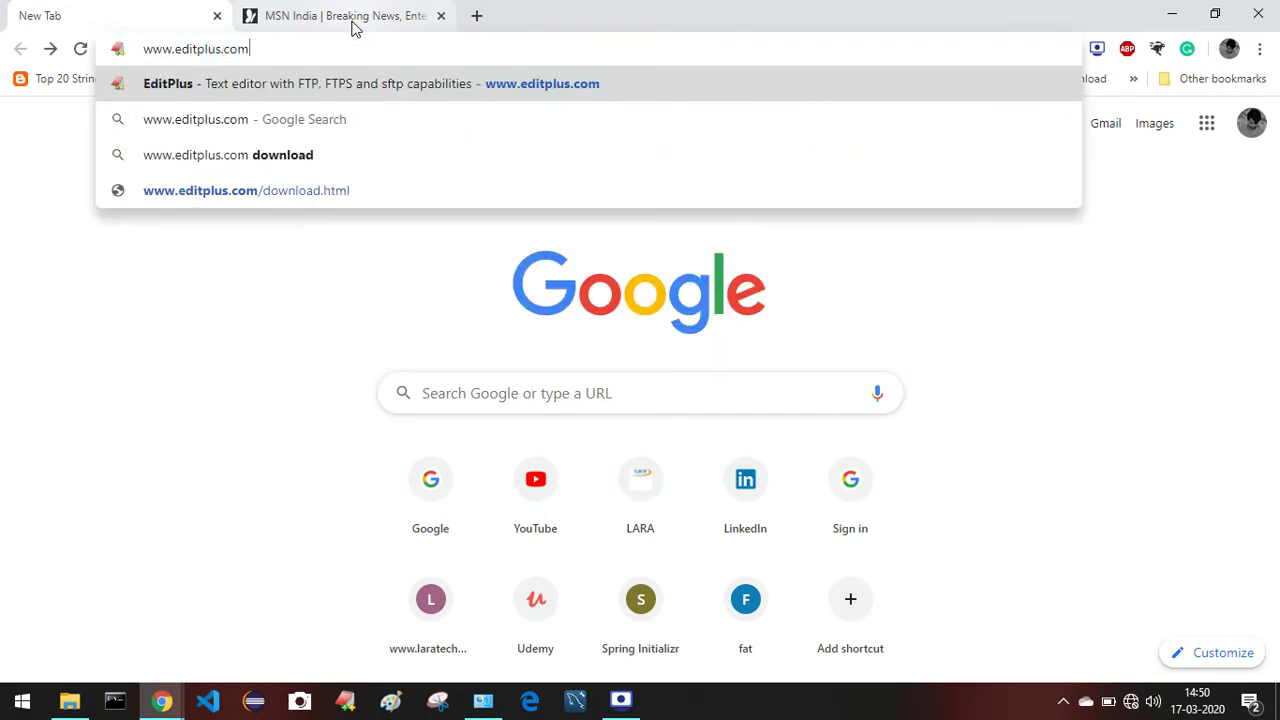
key("Return")
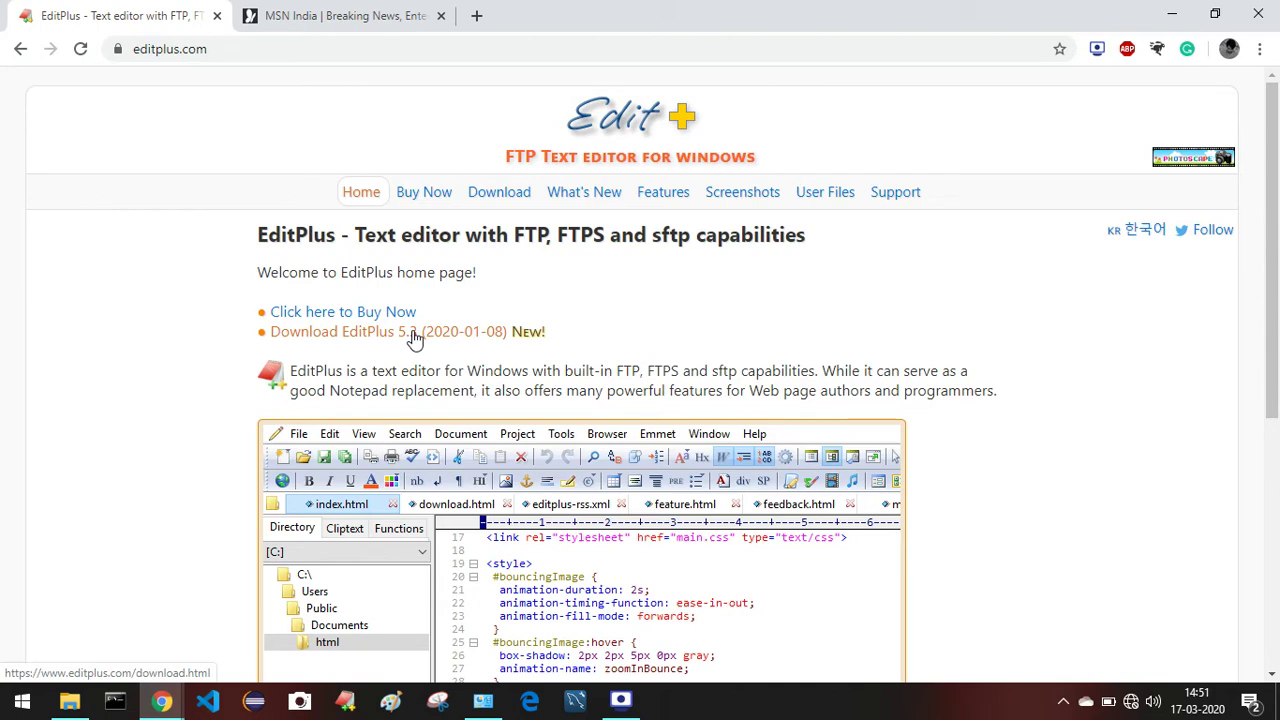
left_click(507, 197)
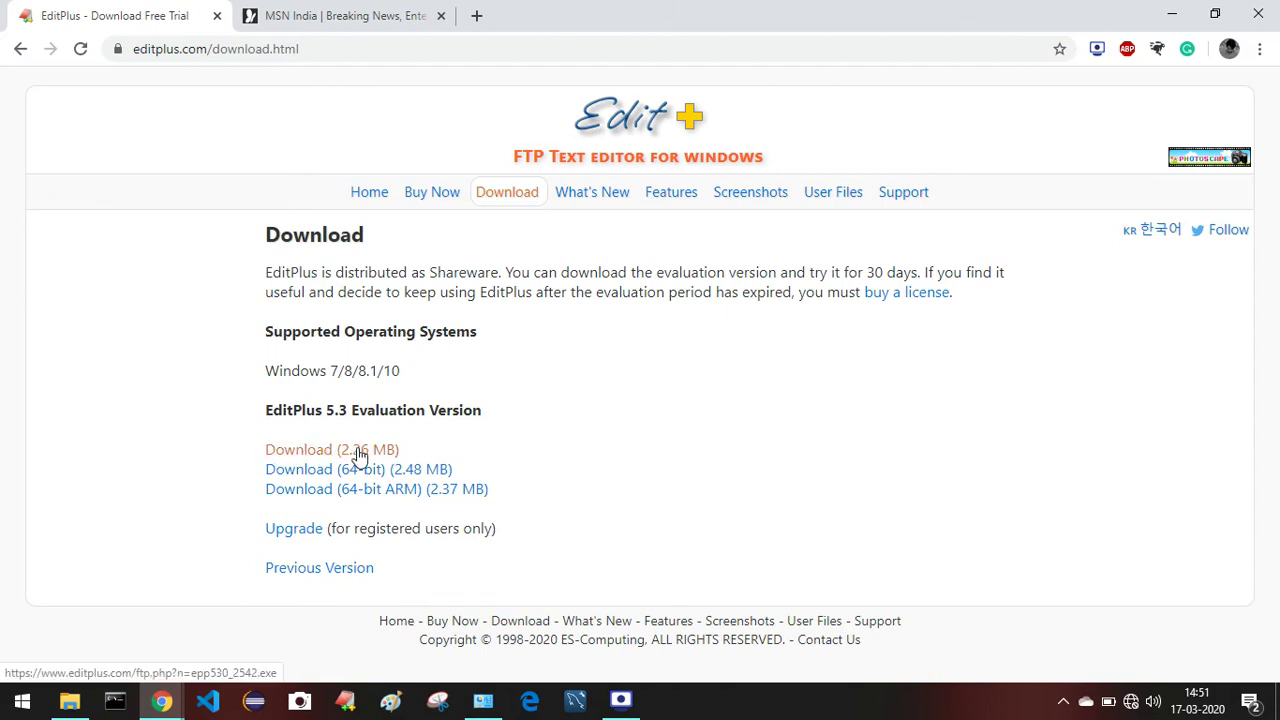
- Download the 64-bit EditPlus 5.3 installer (2.48 MB)
left_click(288, 482)
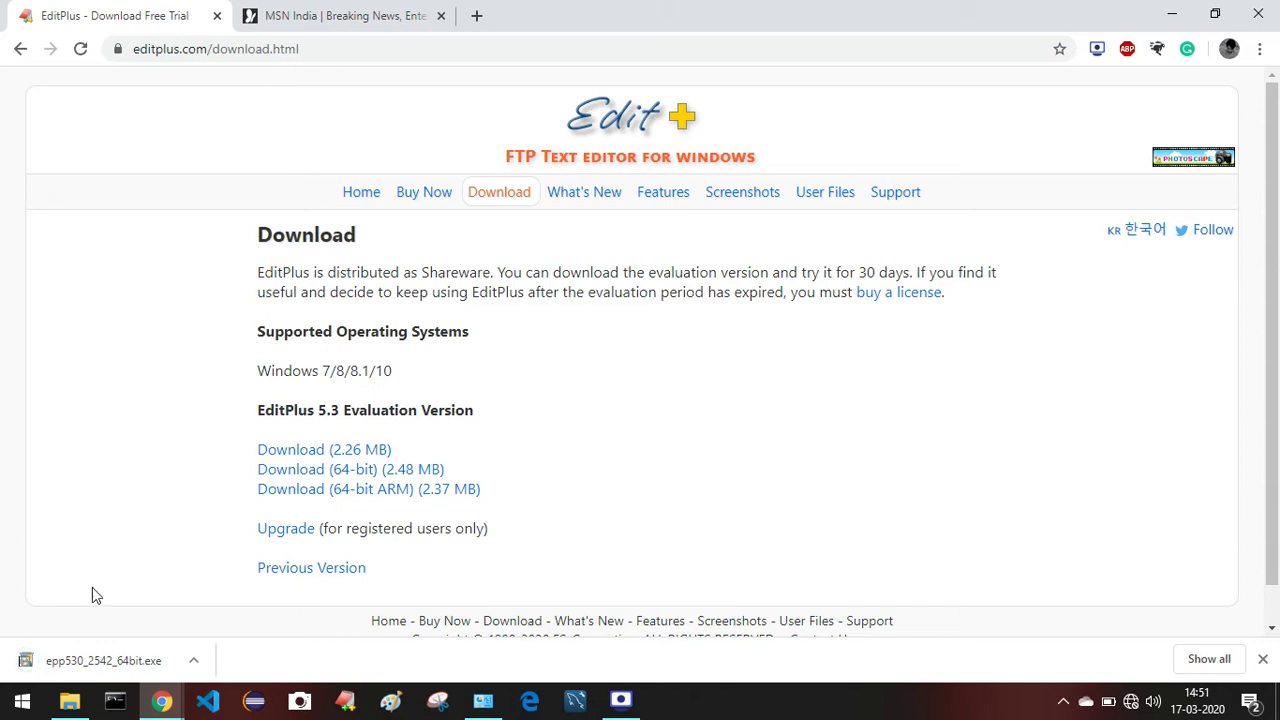
- Show epp530_2542_64bit in the Downloads folder and launch the installer
left_click(192, 661)
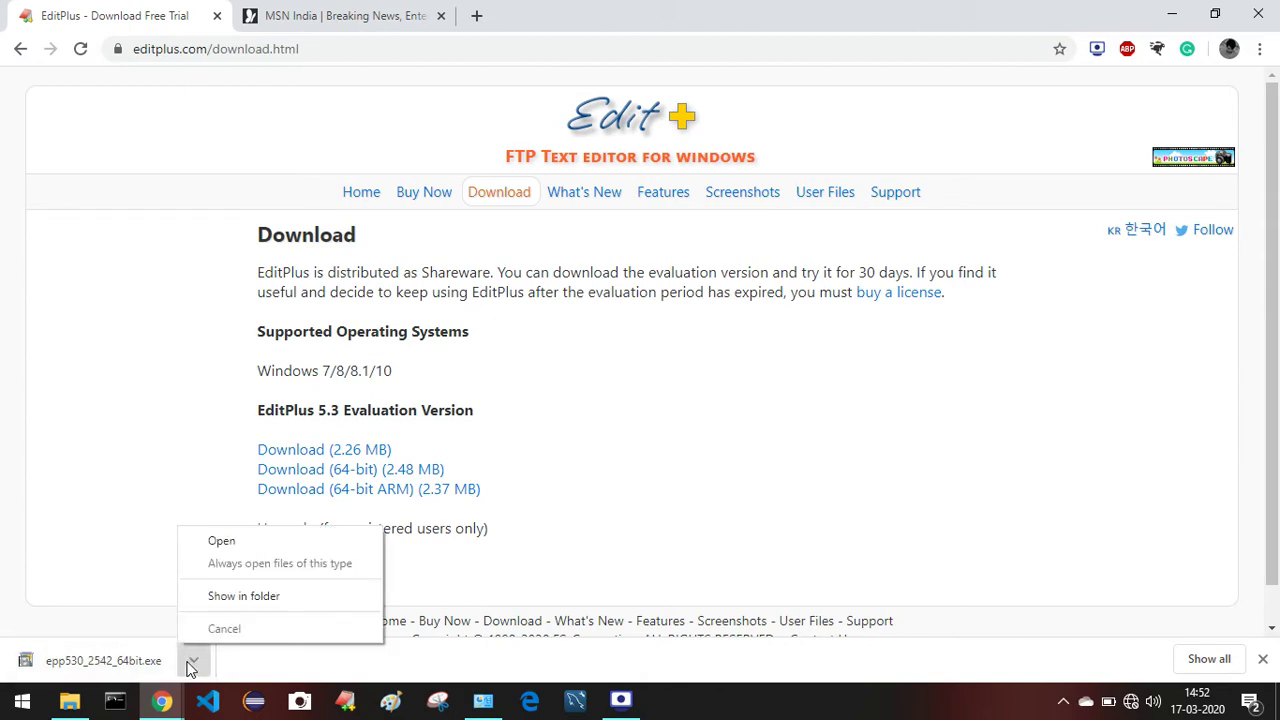
left_click(230, 600)
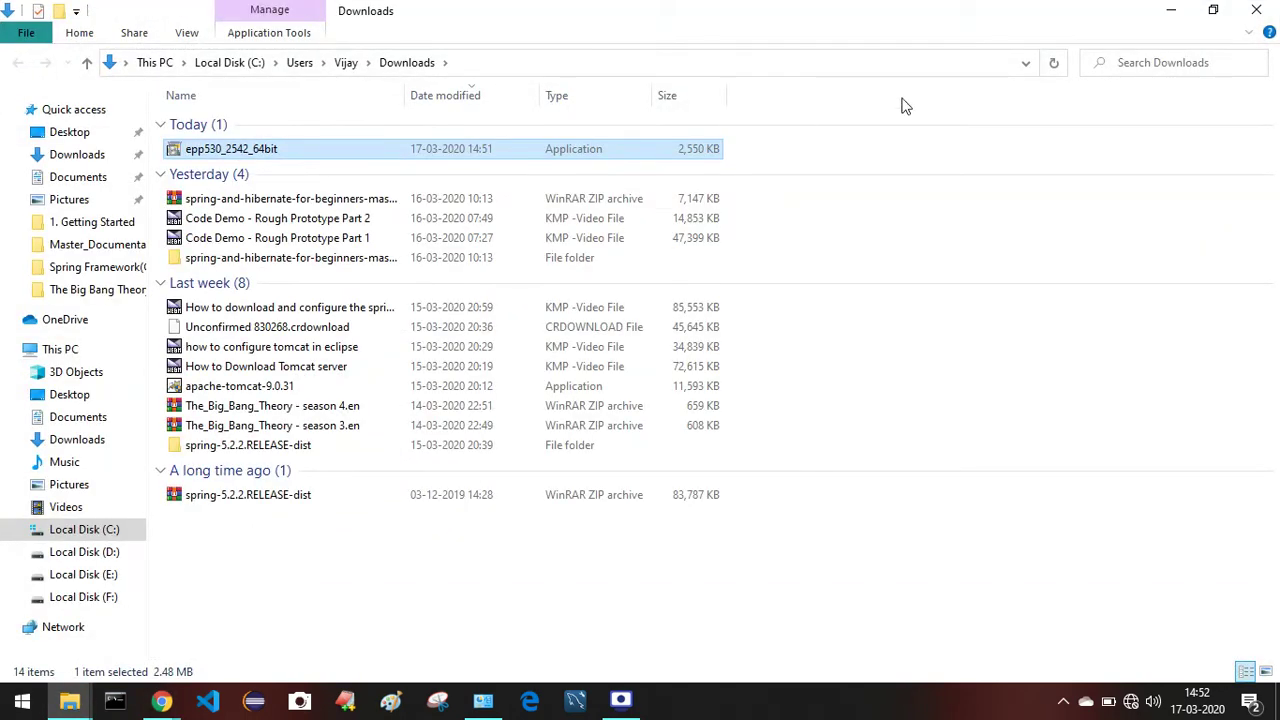
left_click(928, 155)
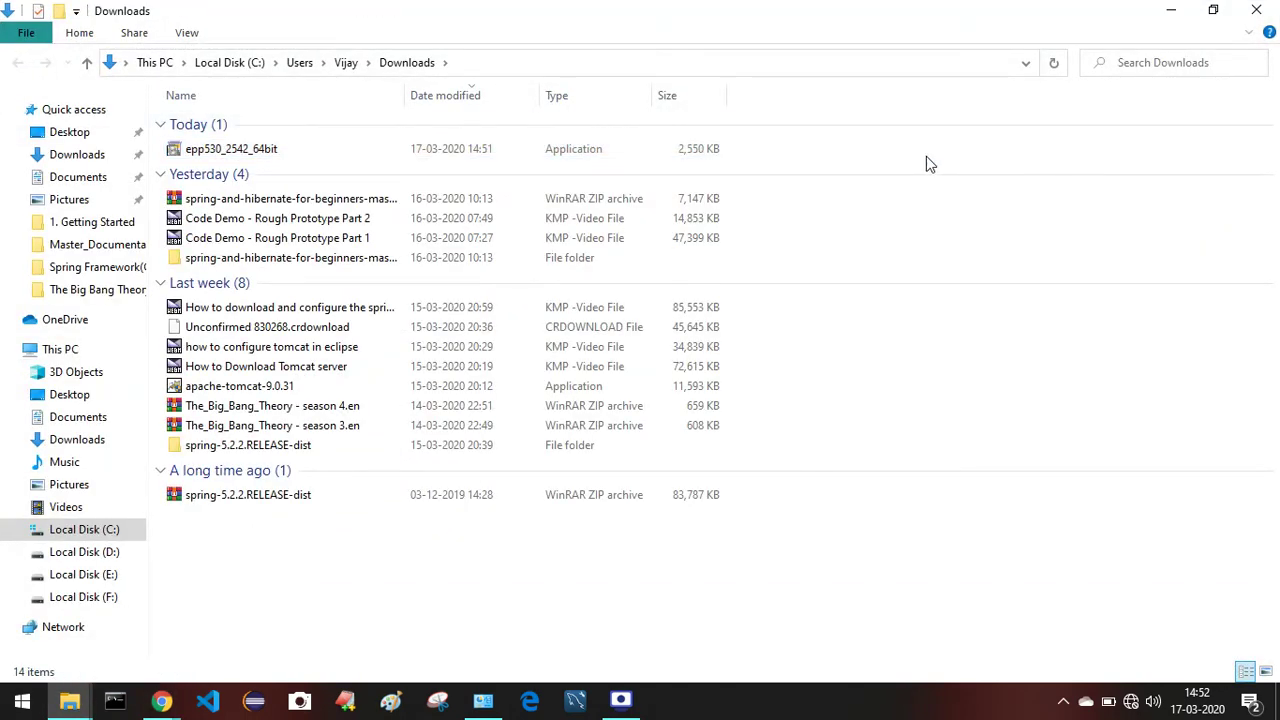
double_click(615, 151)
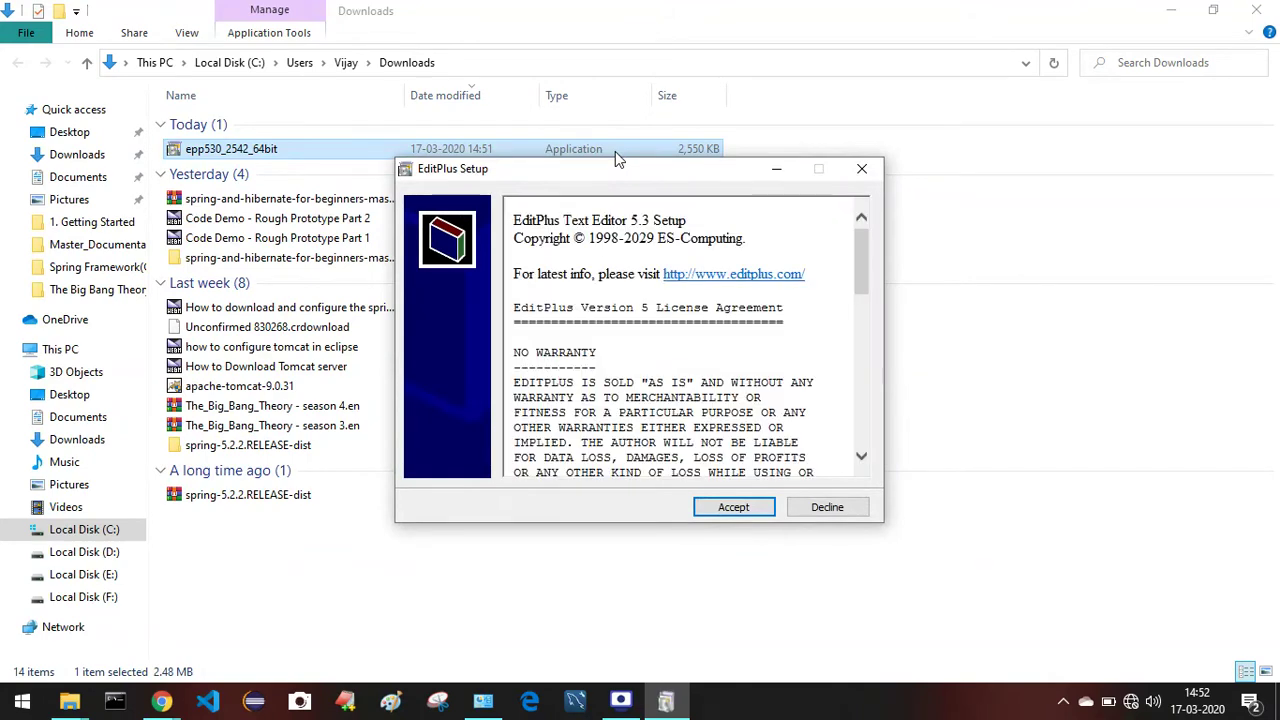
- Accept the EditPlus 5.3 Setup license agreement
left_click_drag(615, 181, 584, 177)
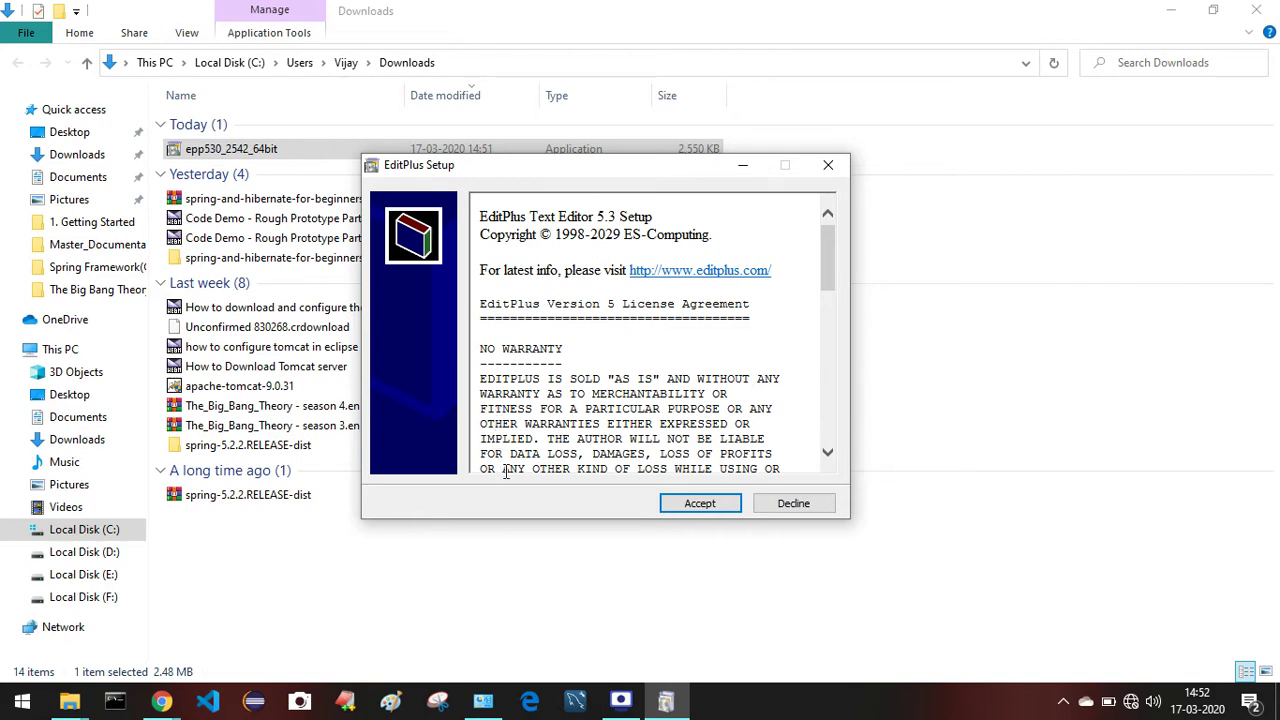
left_click(670, 504)
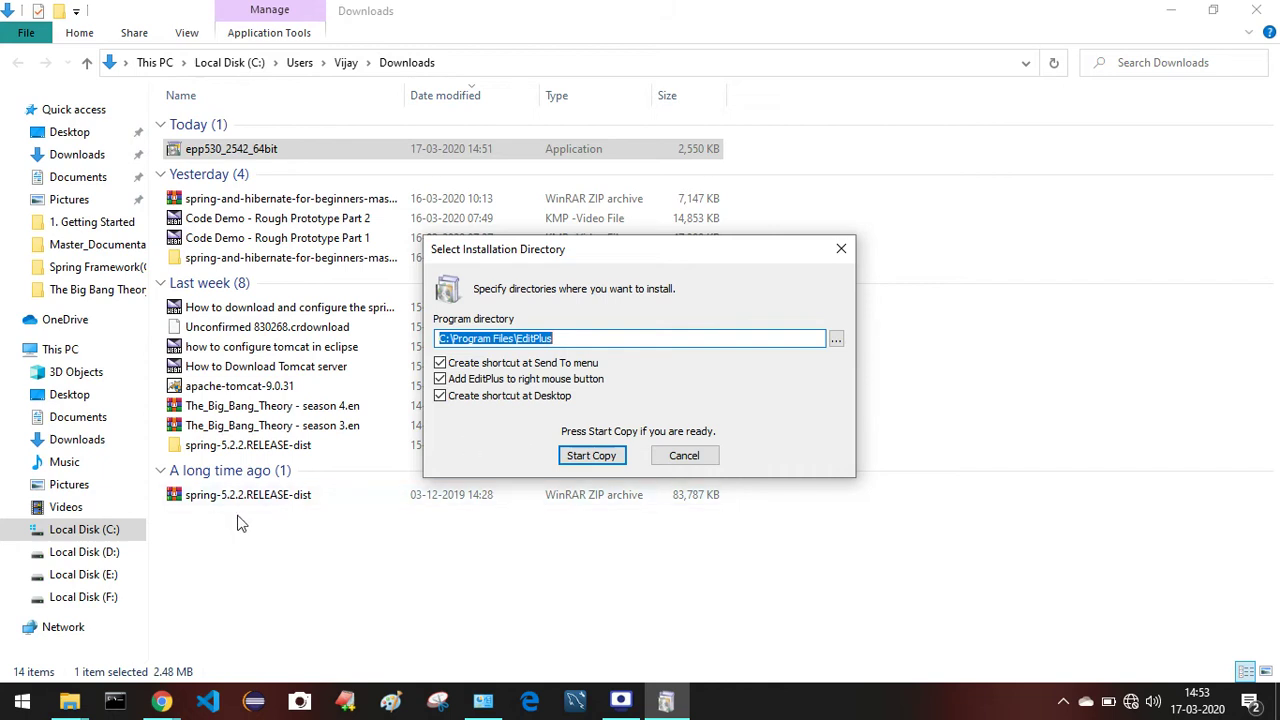
- Browse to D:\Developmentsoftwares in File Explorer, then return to the installer
left_click(103, 556)
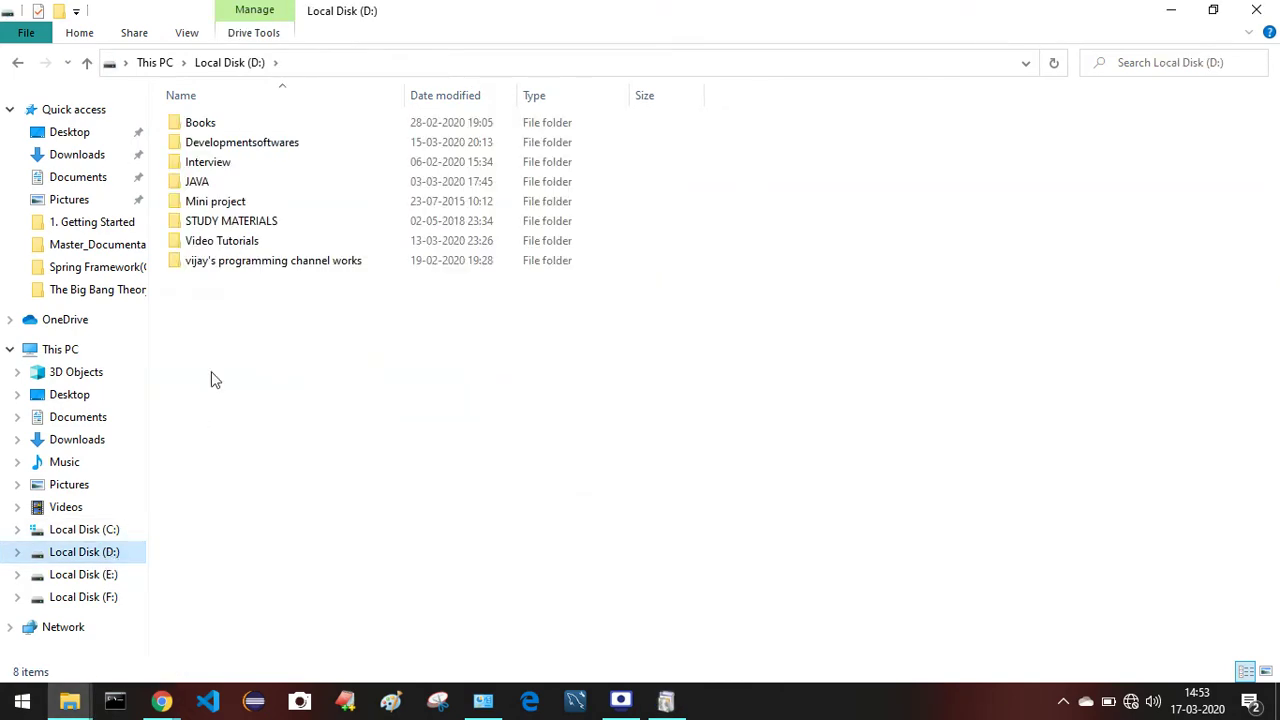
double_click(213, 143)
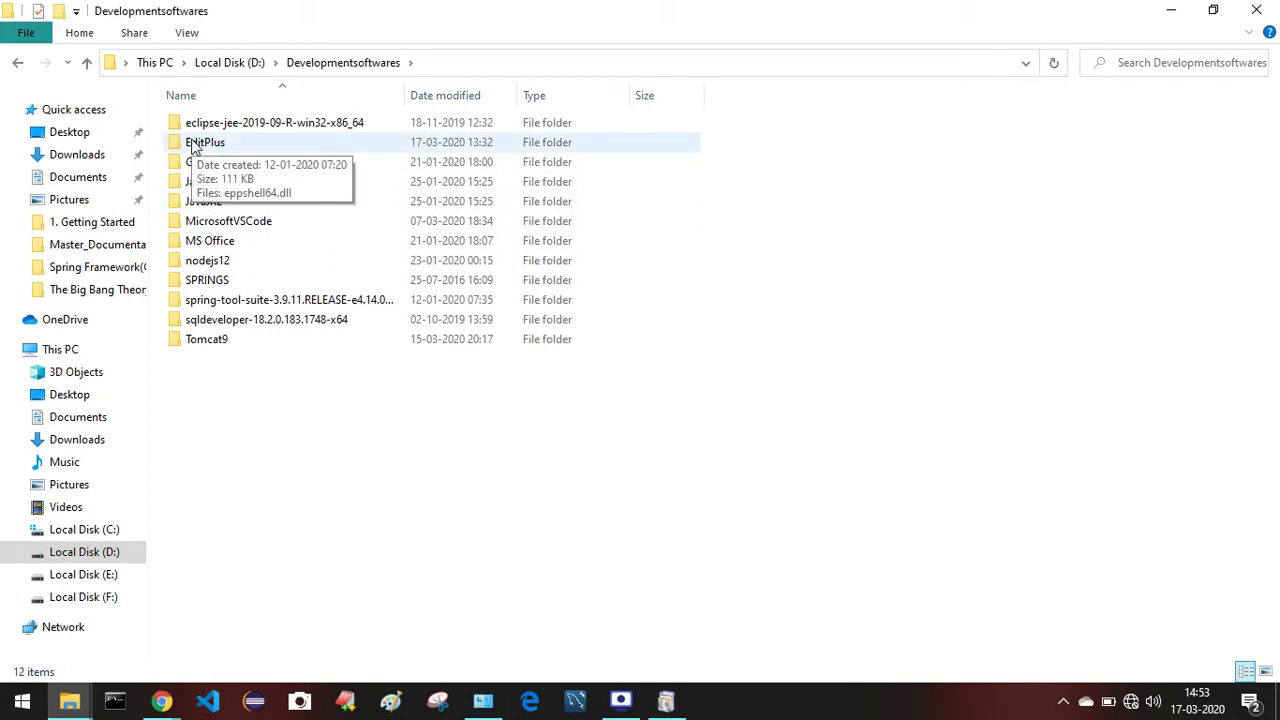
left_click(665, 700)
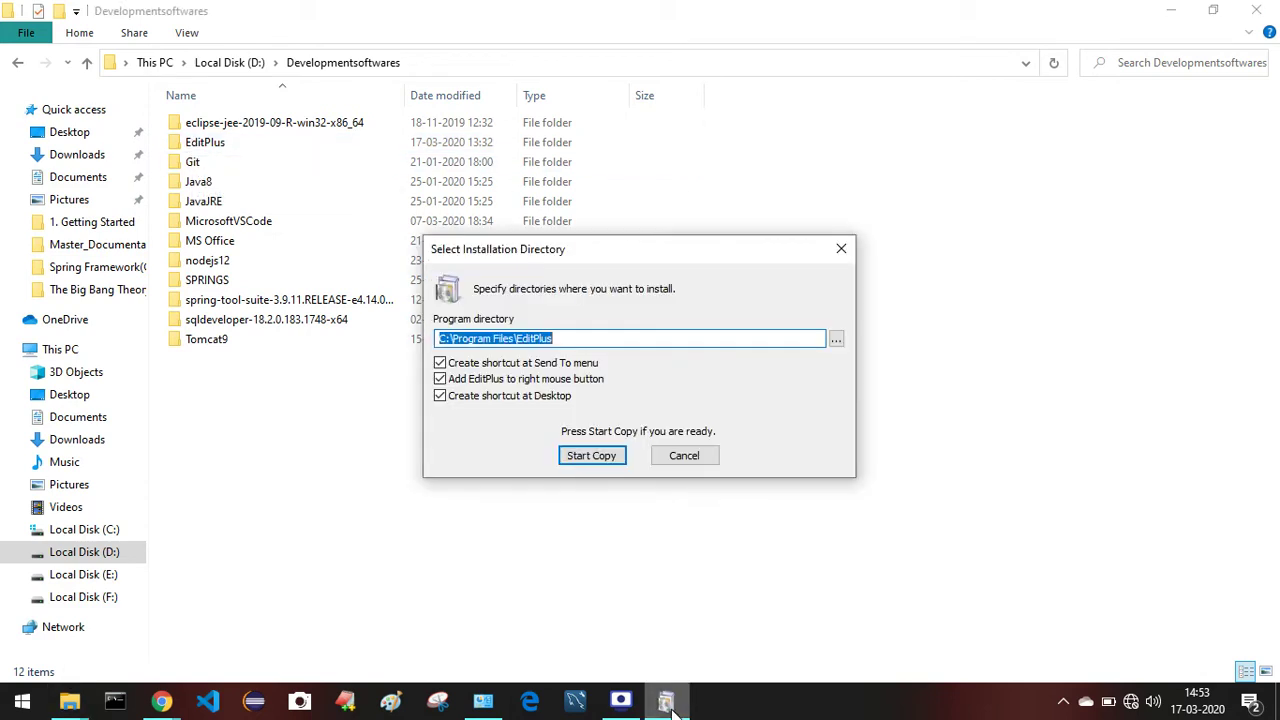
- Expand the folder tree down to D:\Developmentsoftwares for the install location
left_click(837, 340)
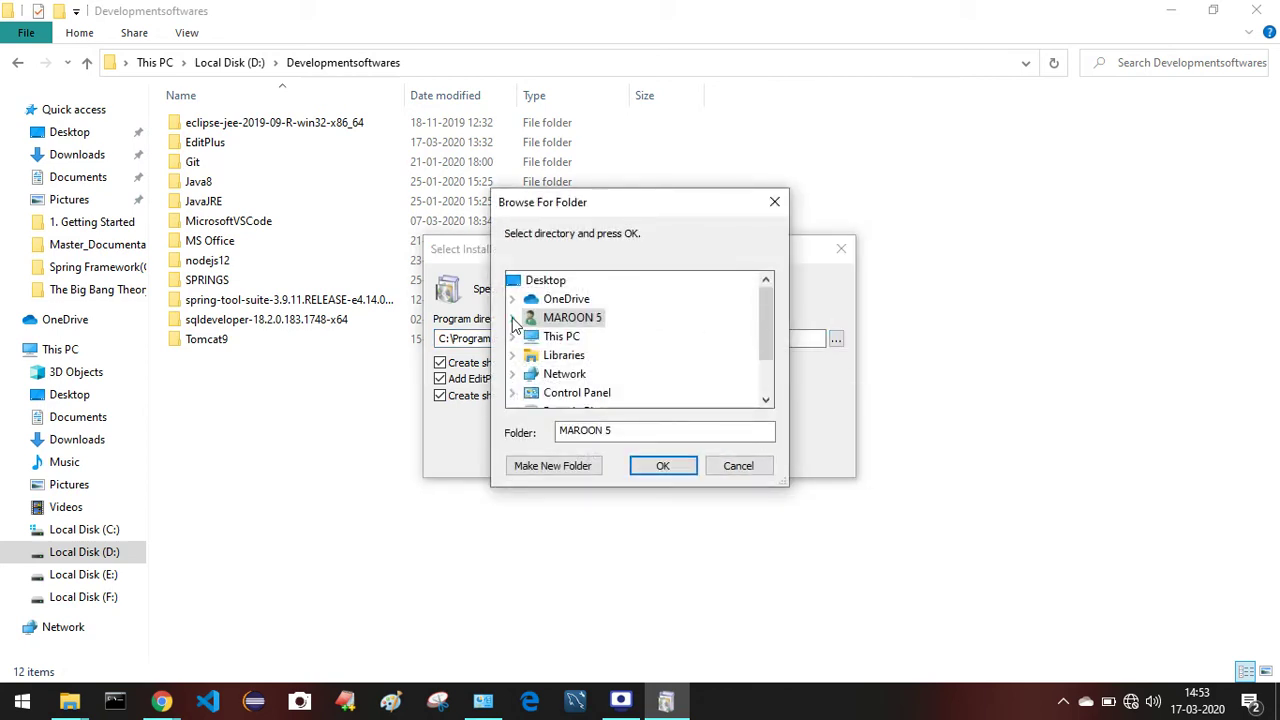
scroll(515, 325, "down", 1)
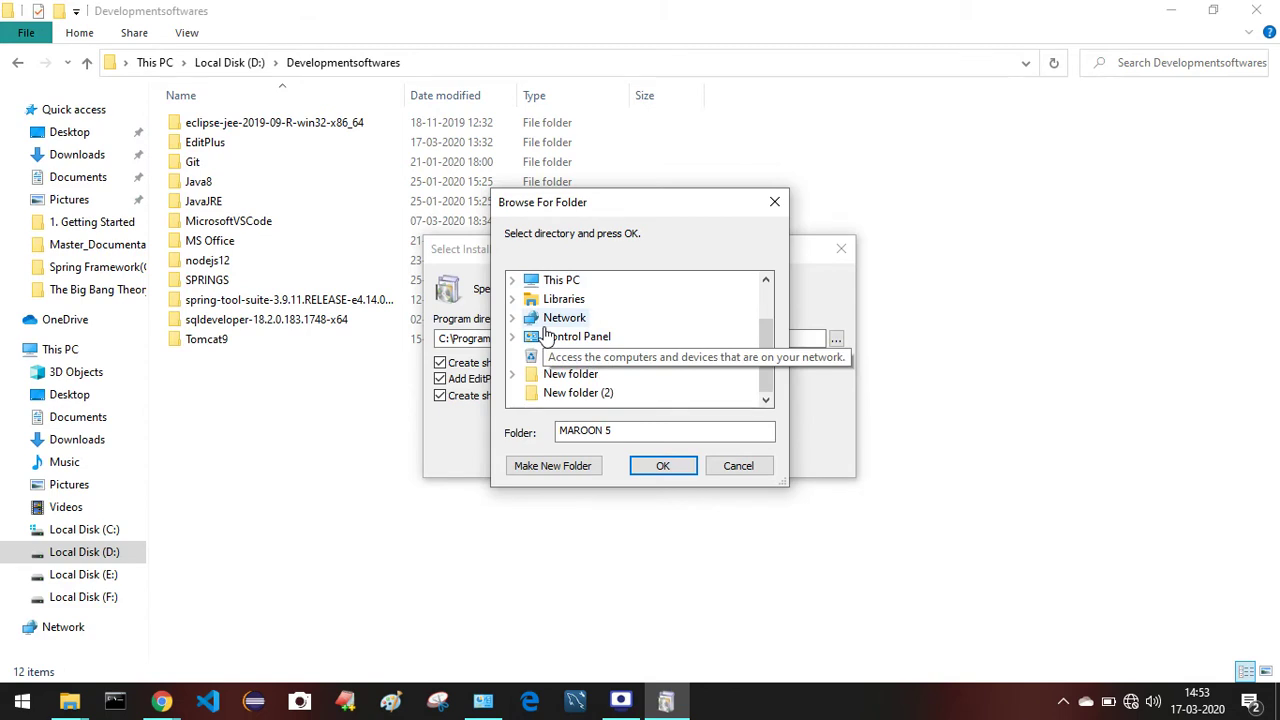
scroll(540, 338, "up", 1)
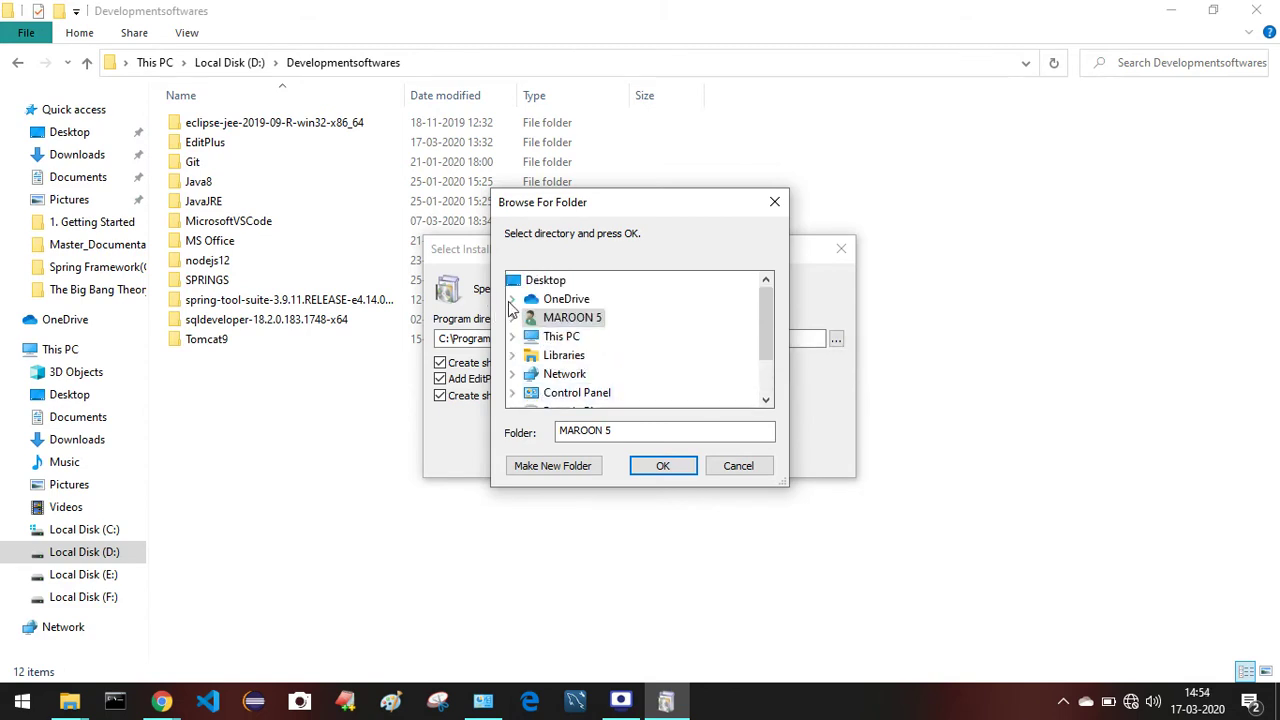
left_click(514, 337)
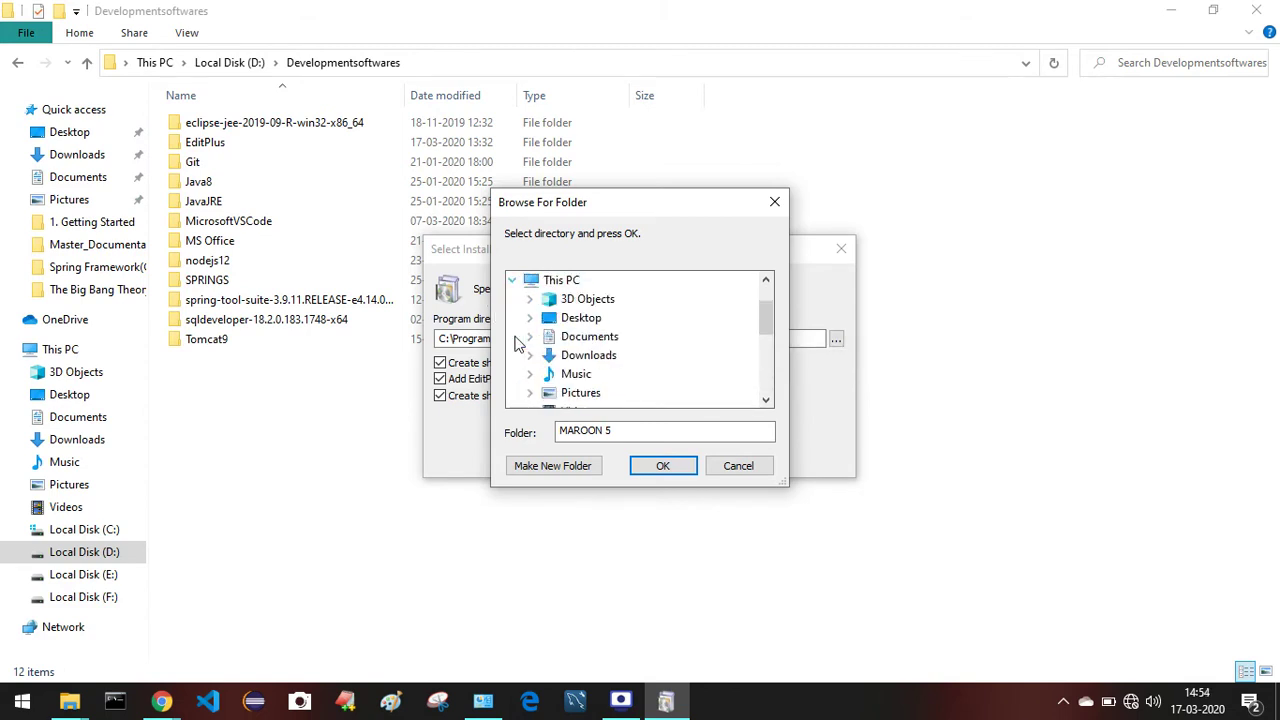
scroll(522, 343, "down", 2)
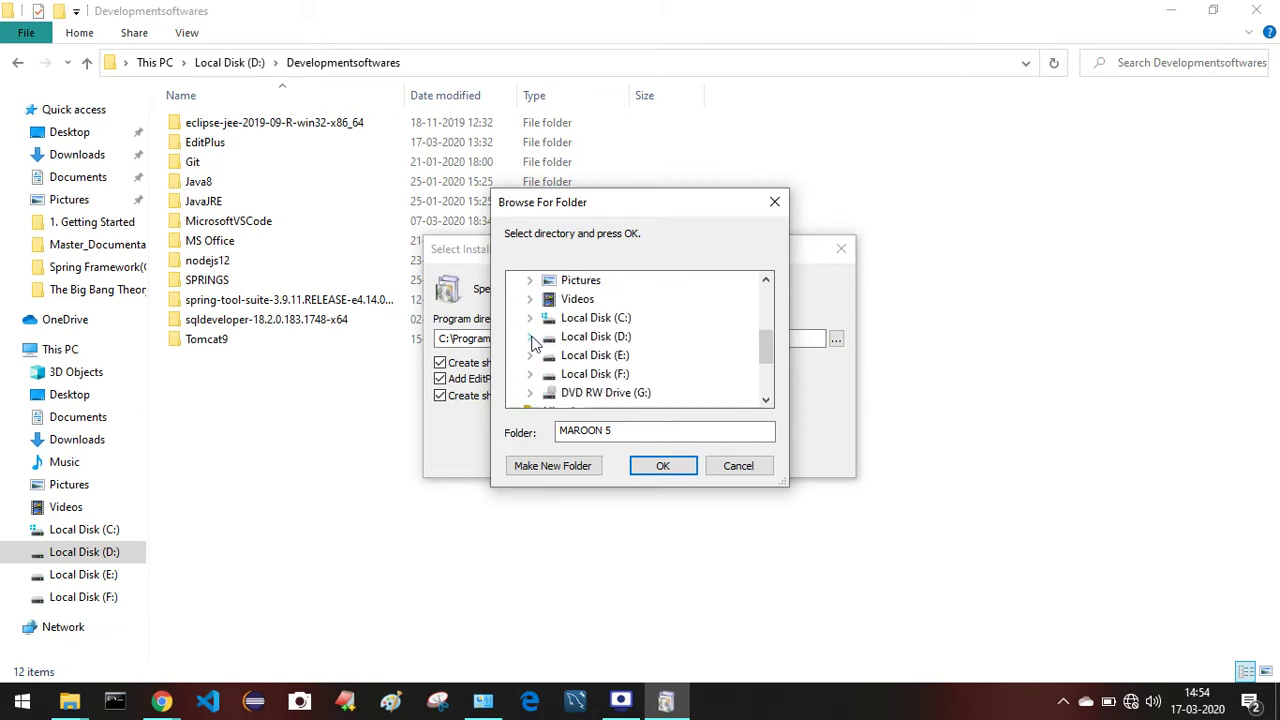
left_click(531, 338)
scroll(541, 340, "down", 1)
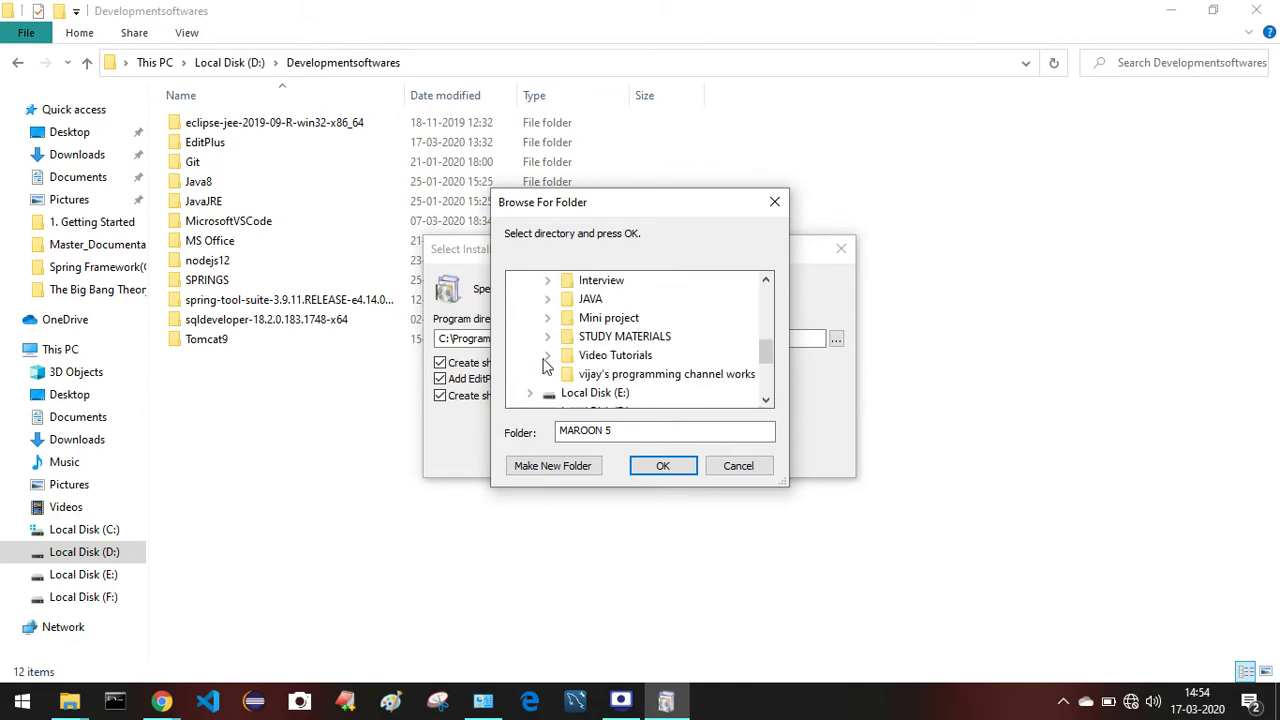
scroll(543, 366, "up", 1)
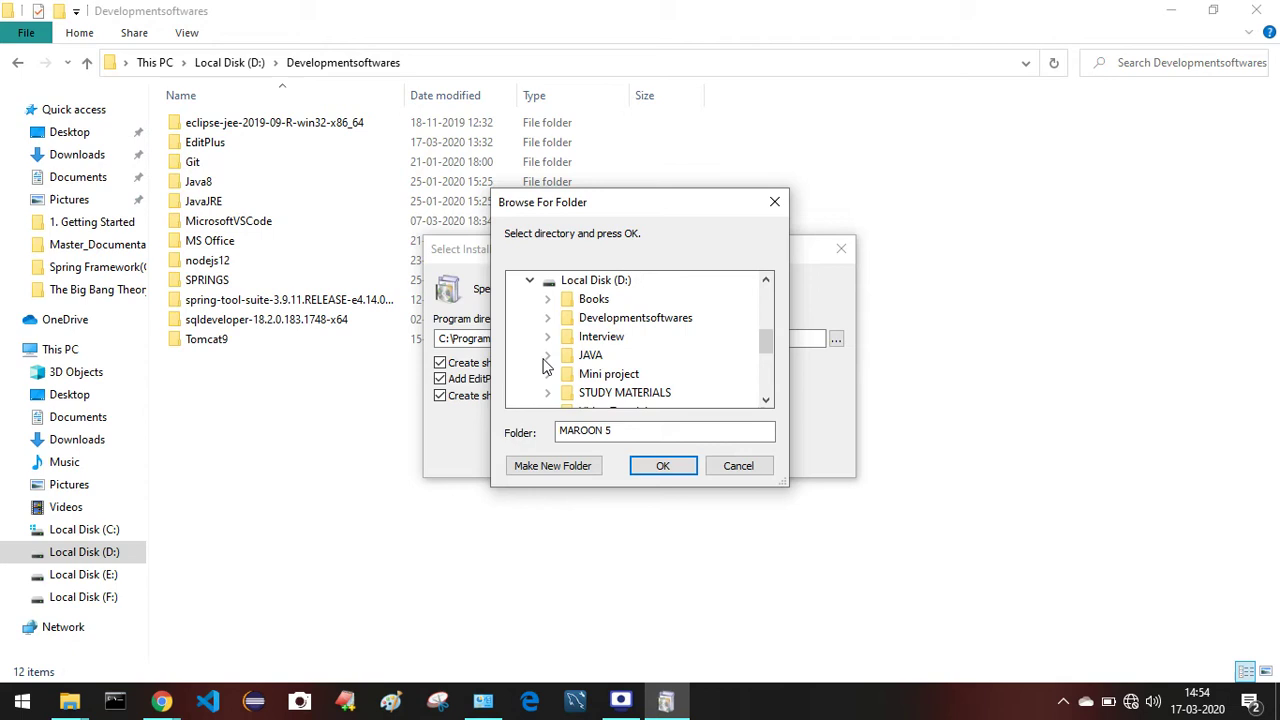
left_click(548, 318)
- Set D:\Developmentsoftwares\EditPlus as the program directory and start copying files
left_click(612, 320)
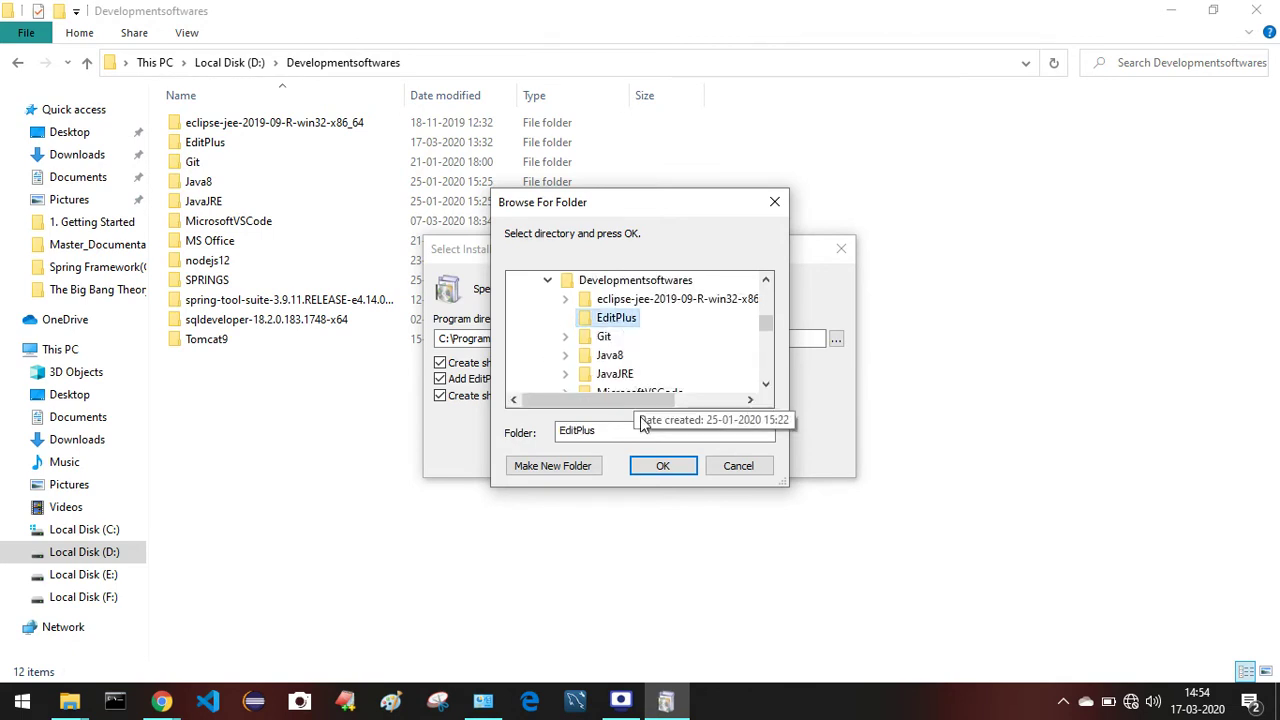
left_click(648, 471)
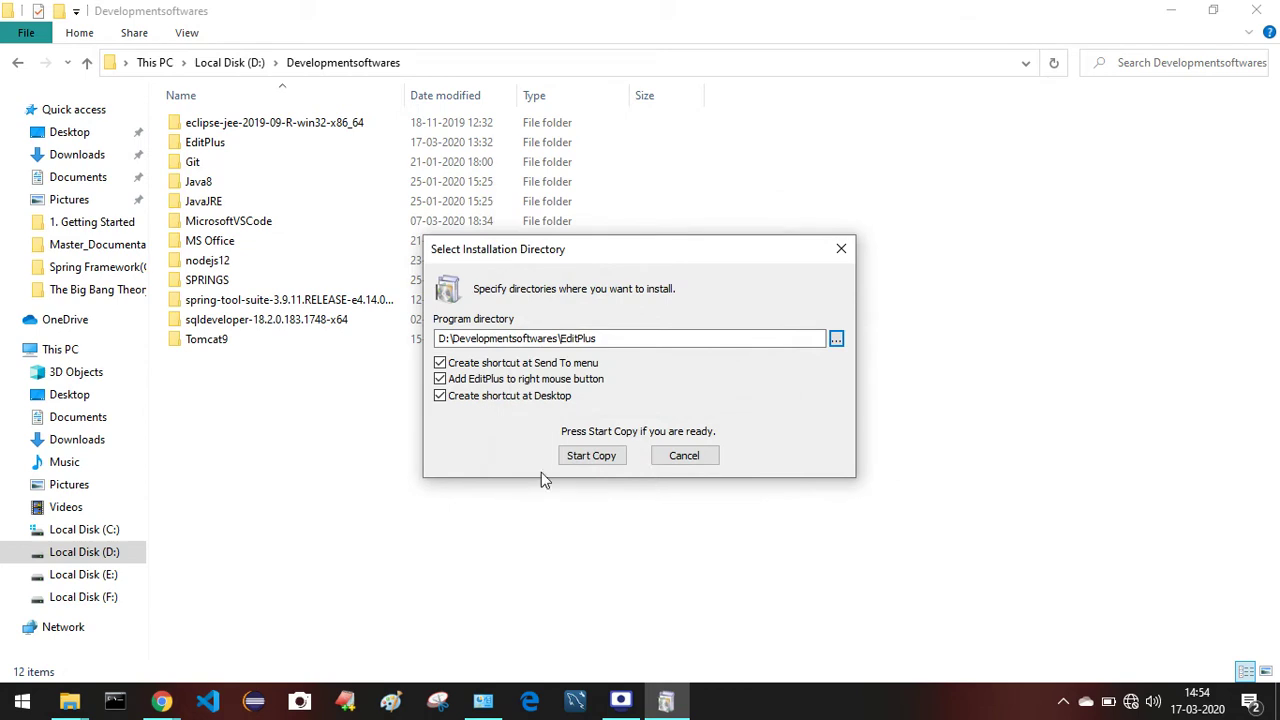
left_click(591, 456)
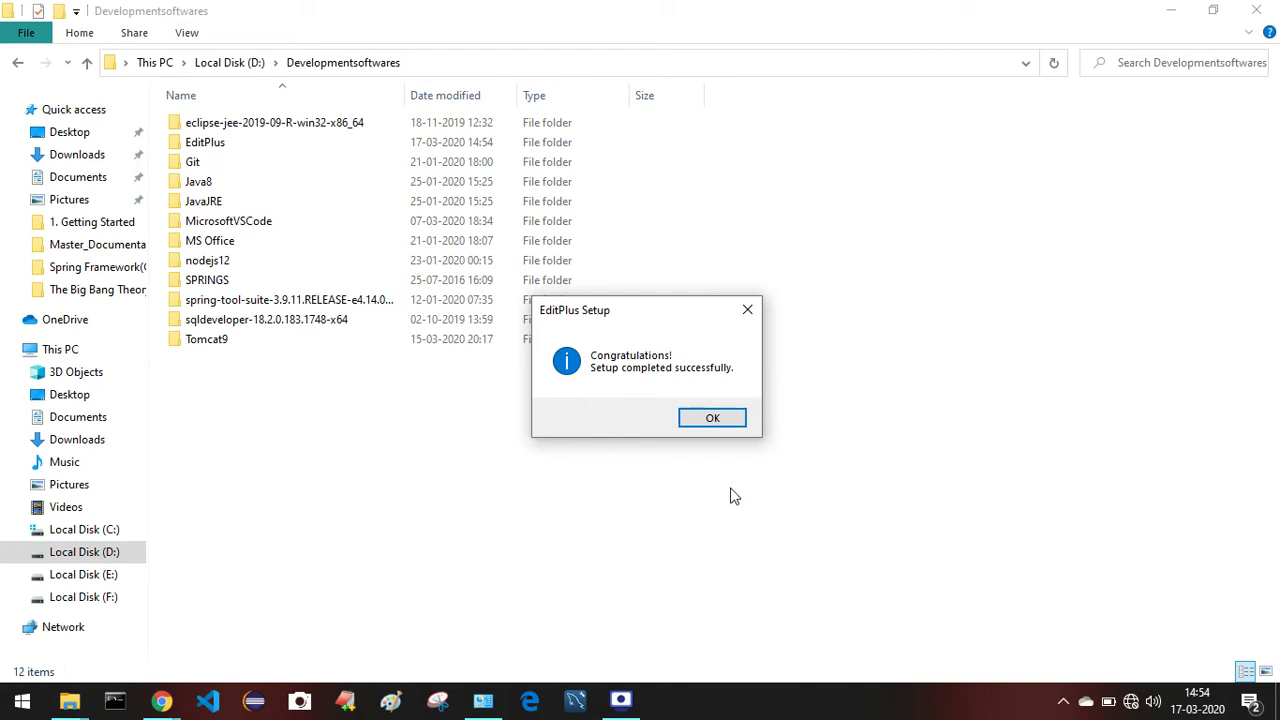
- Dismiss the setup-completed message and show the desktop
left_click(702, 424)
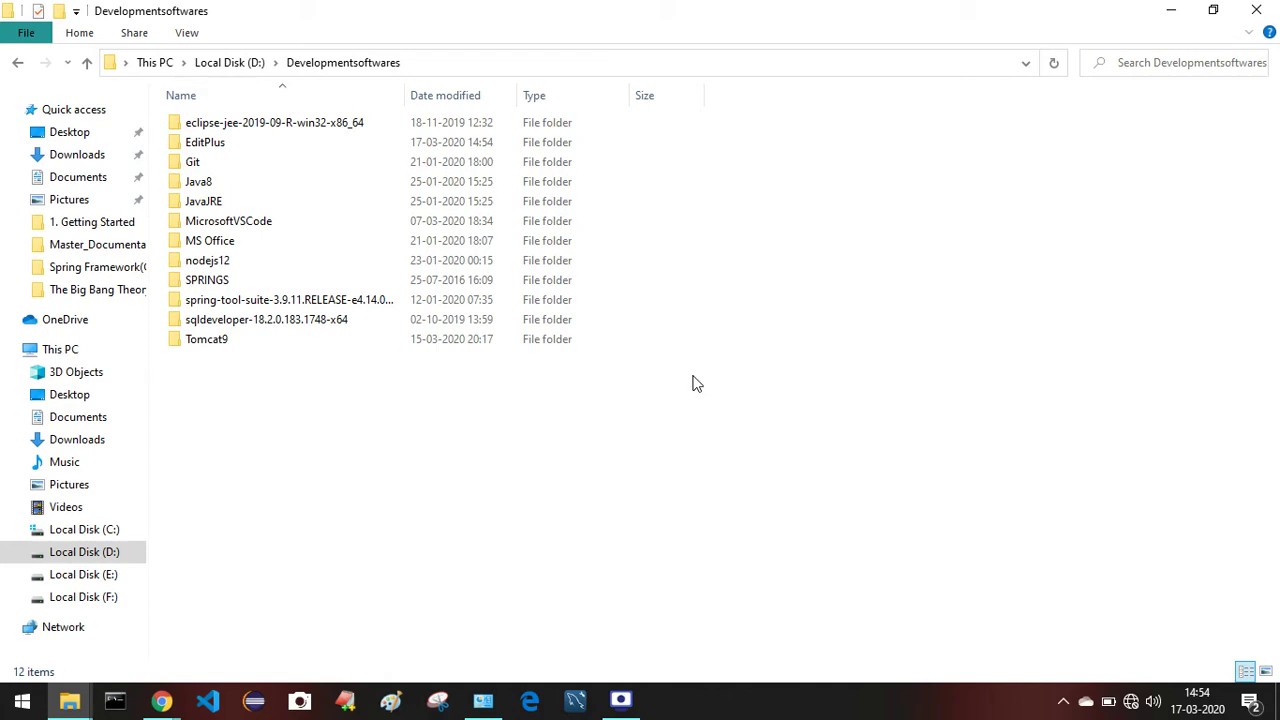
key("super+d")
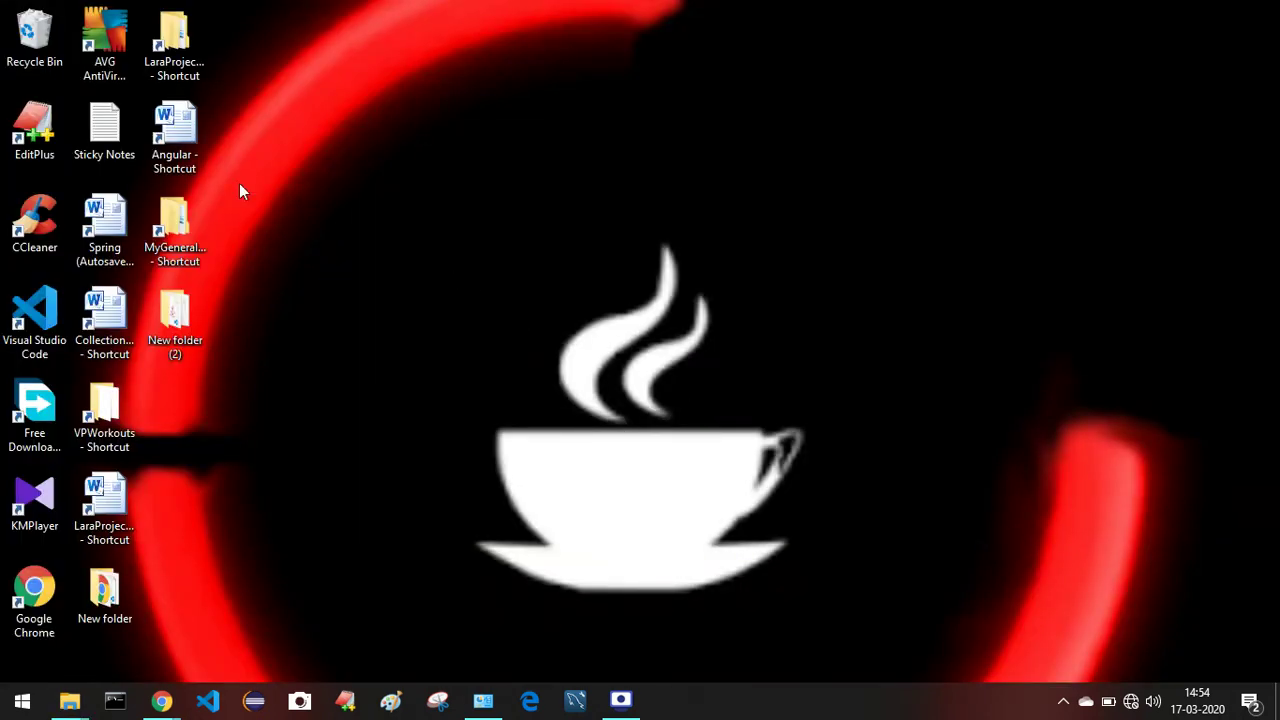
- Launch EditPlus from its desktop shortcut and view the desktop and shortcut context menus
double_click(34, 135)
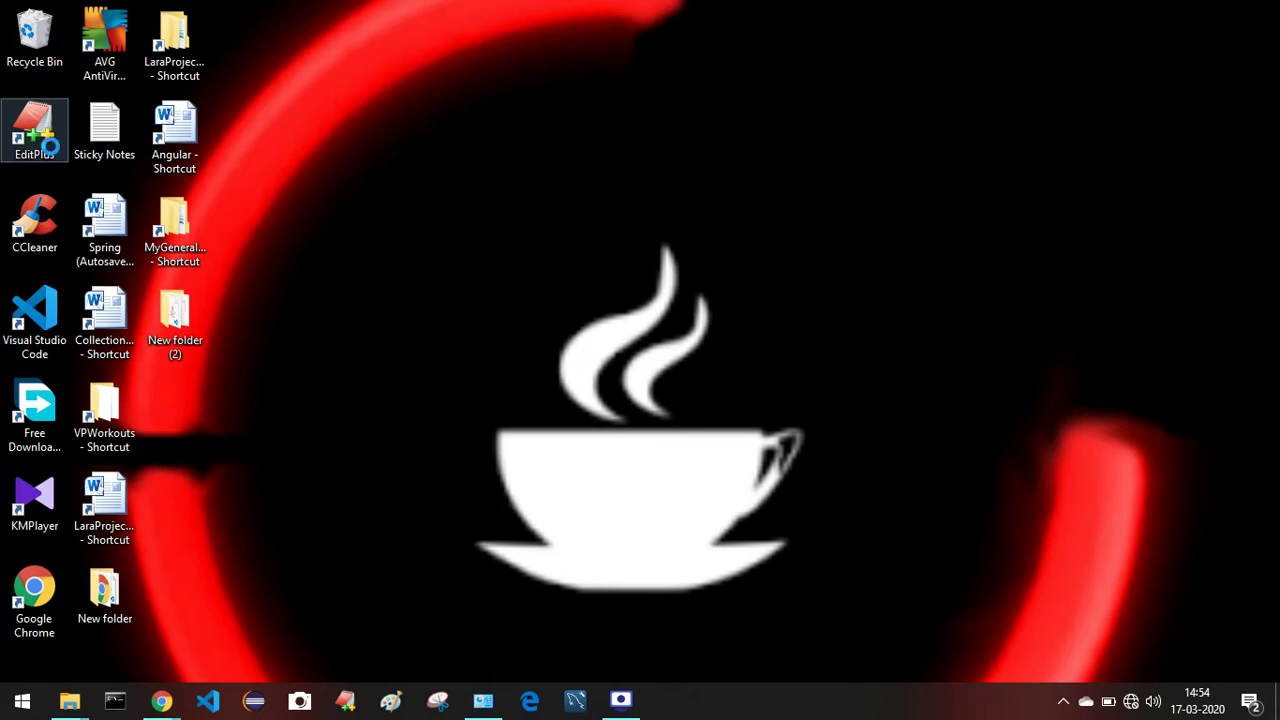
right_click(50, 146)
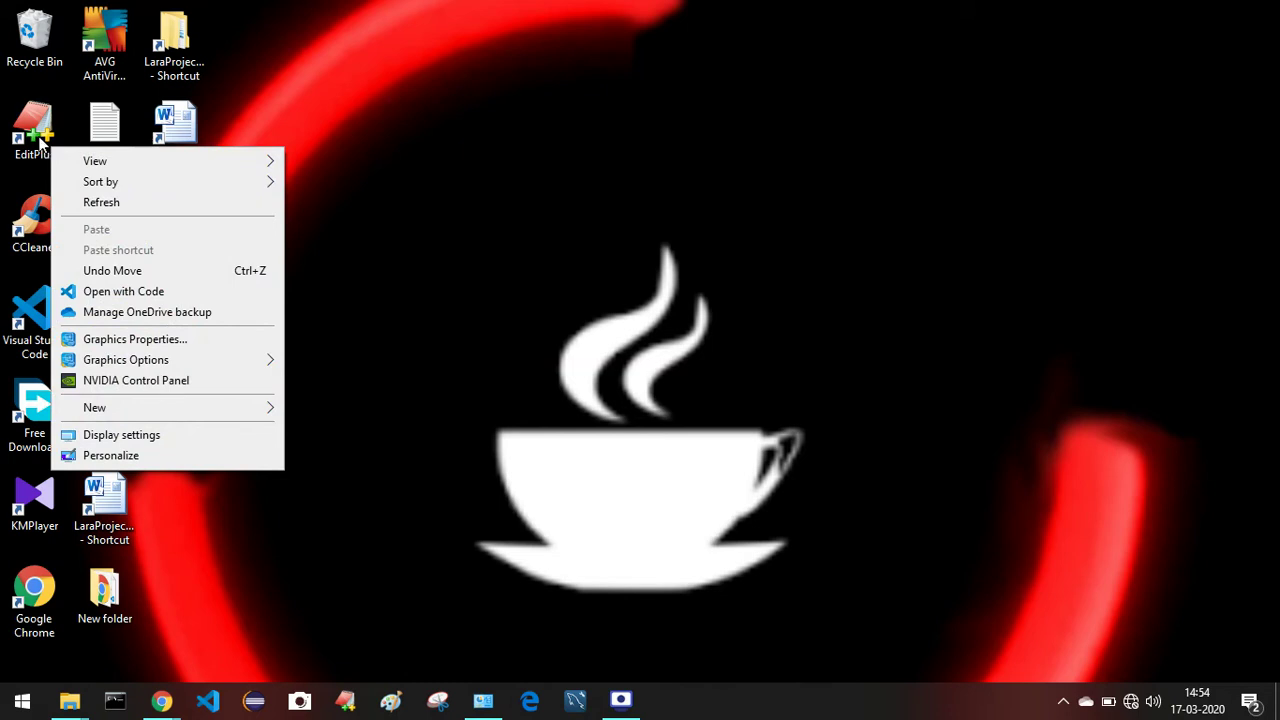
left_click(40, 143)
right_click(40, 143)
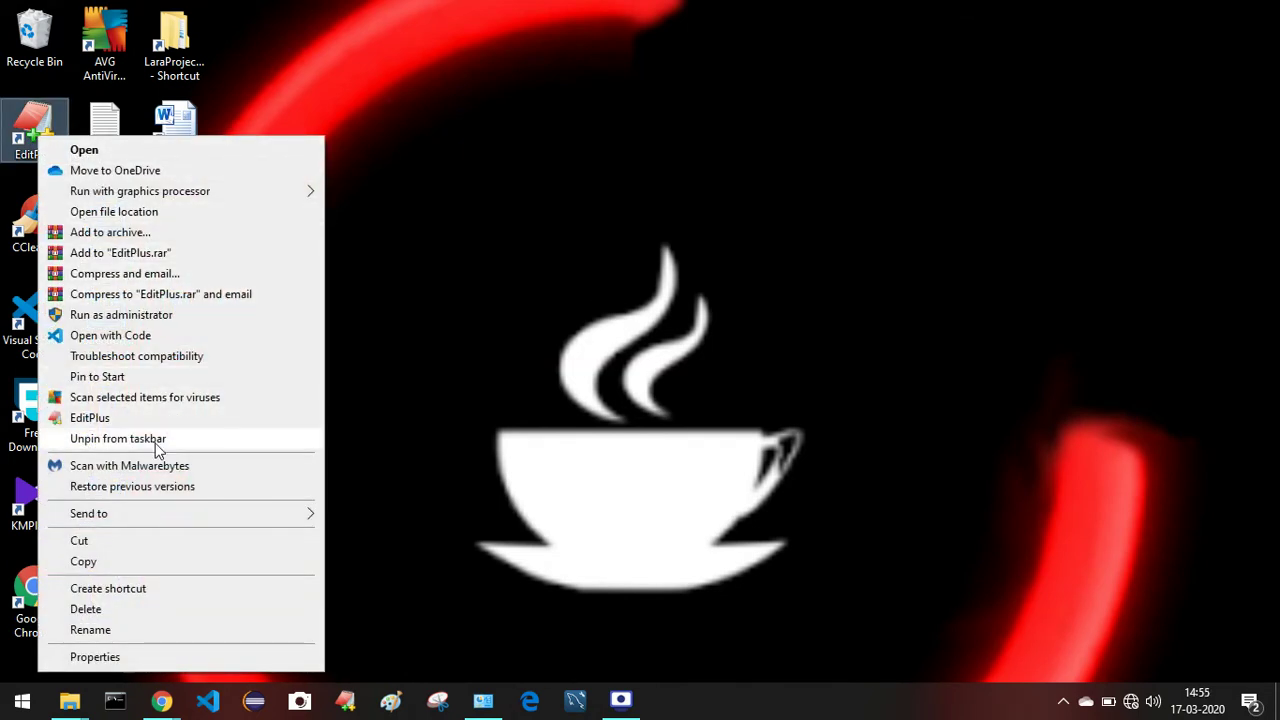
mouse_move(138, 514)
- Switch to EditPlus and accept its Version 5 license agreement
left_click(496, 357)
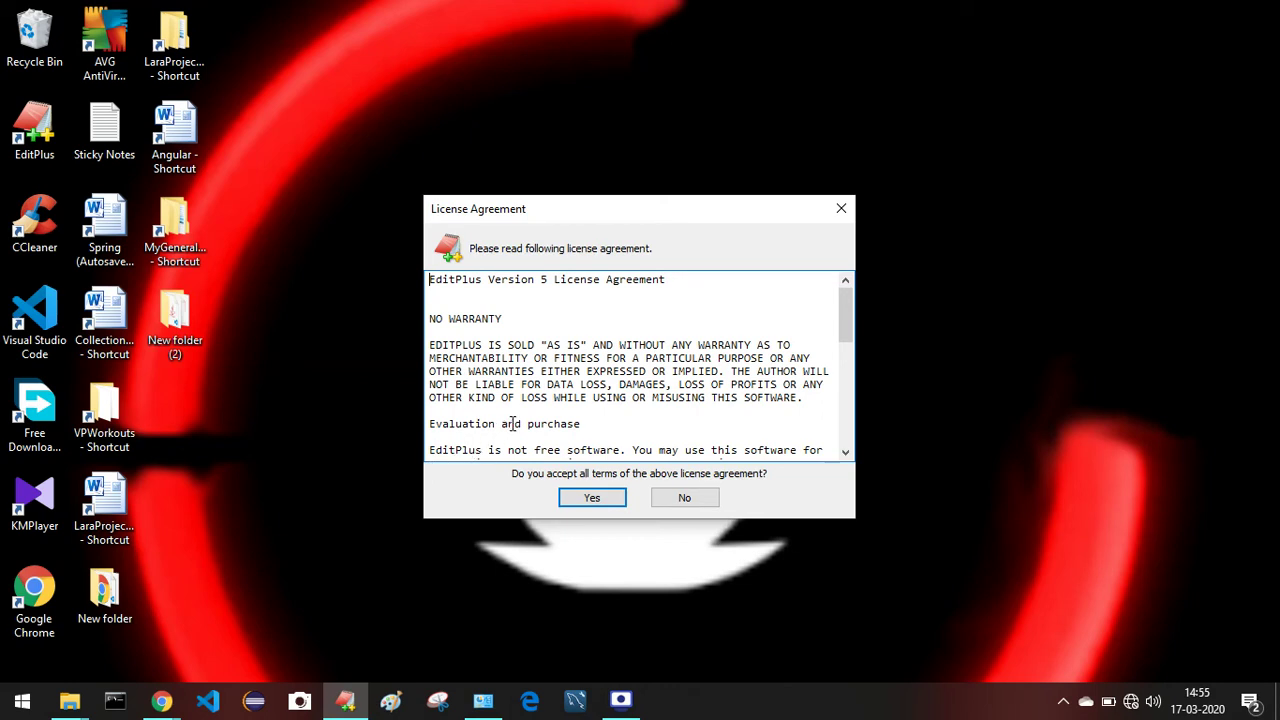
left_click(590, 498)
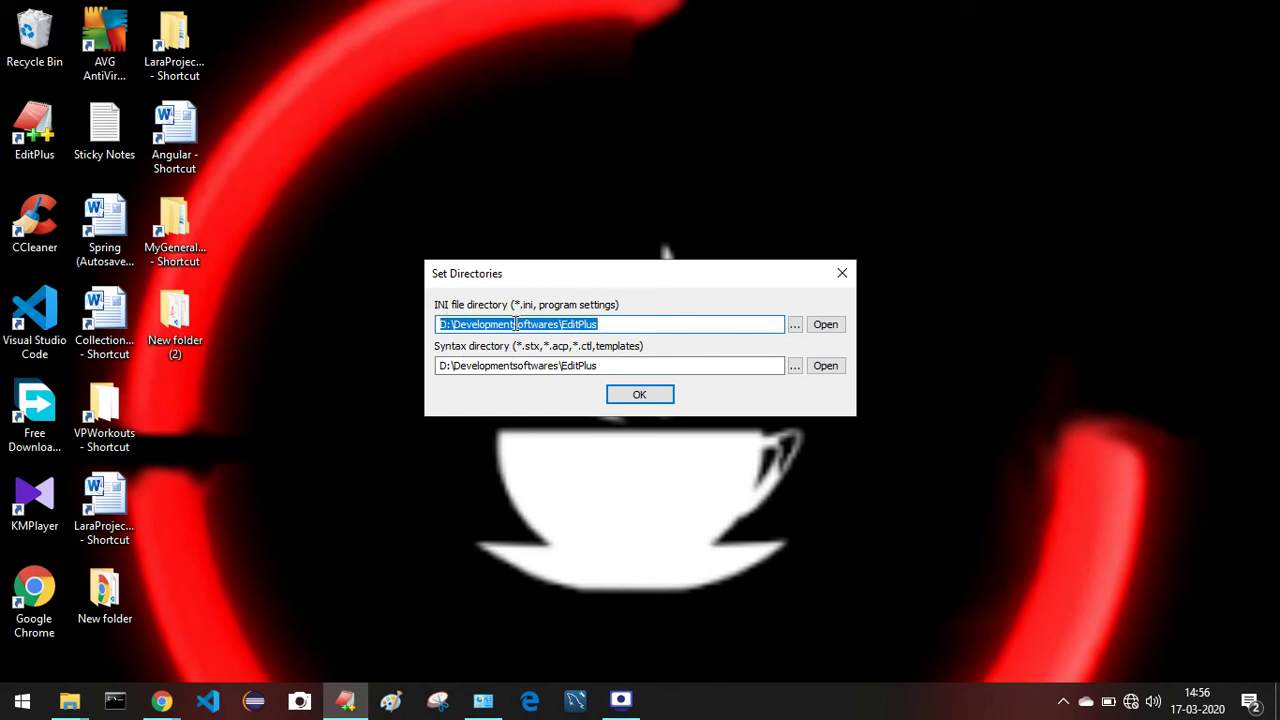
- Adjust the INI directory path and confirm the INI and syntax directories
left_click(616, 324)
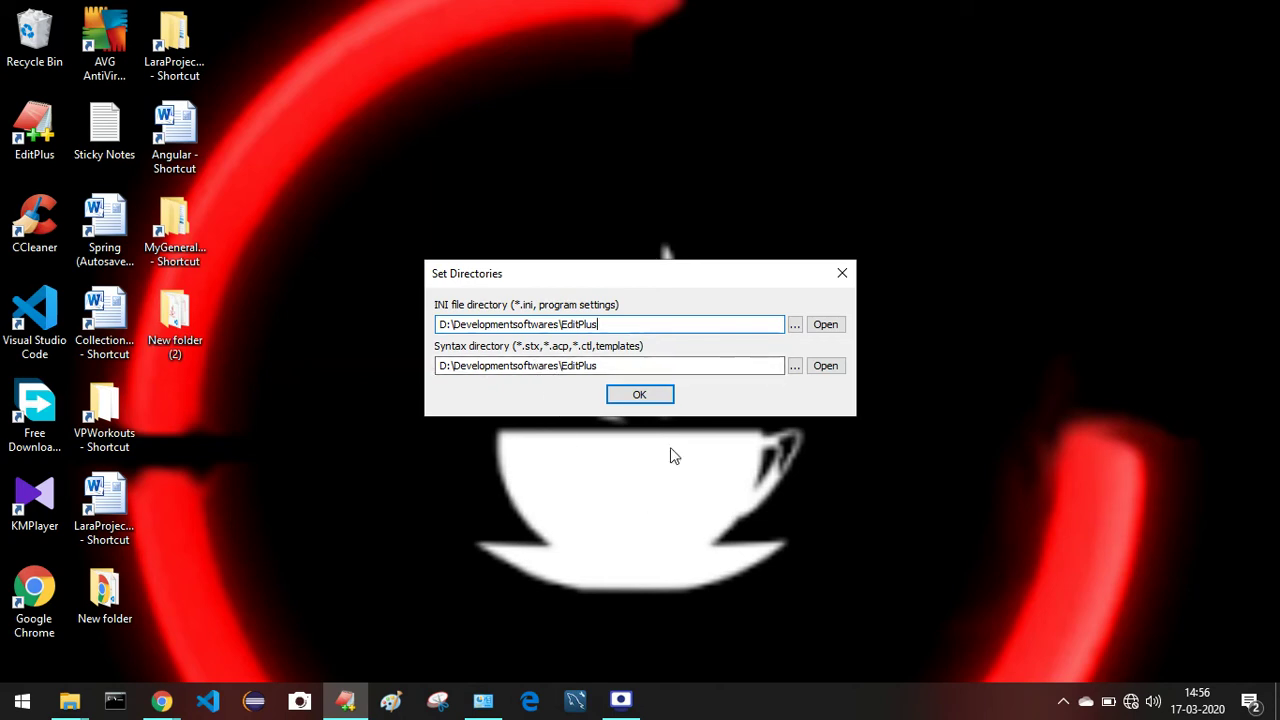
left_click(661, 396)
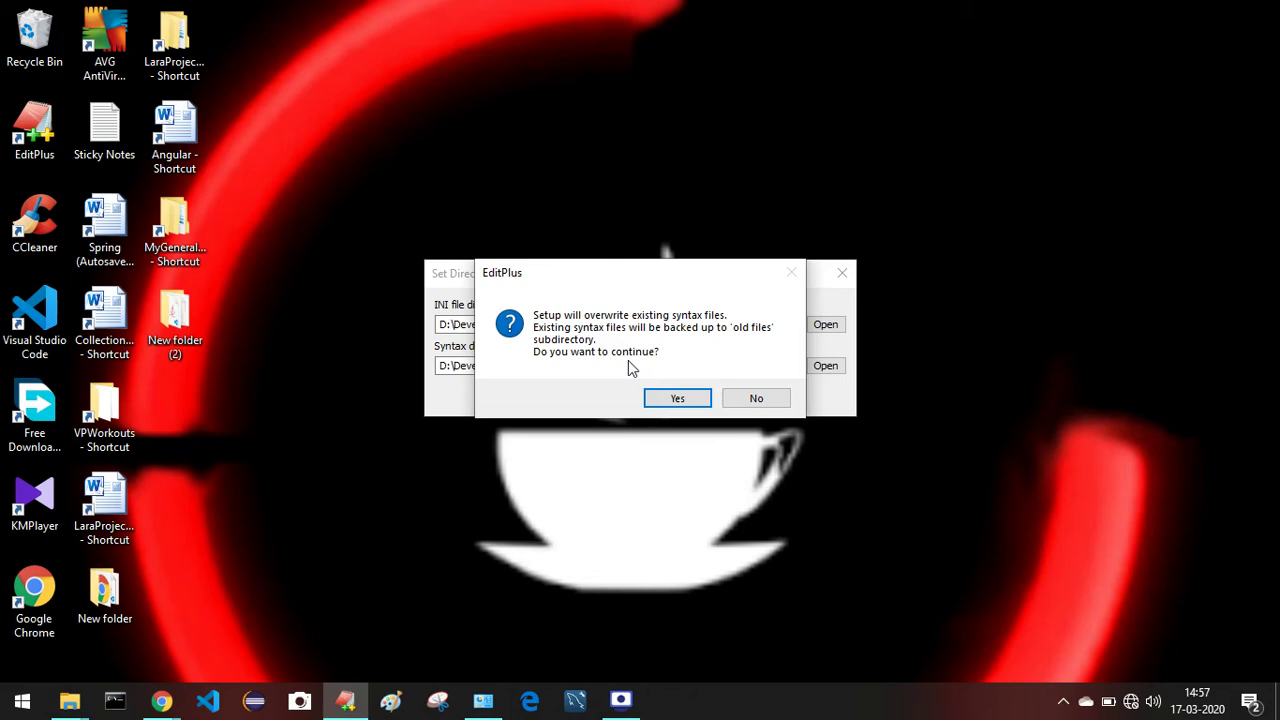
- Allow overwriting the existing syntax files, then continue into EditPlus as a trial user
left_click(674, 397)
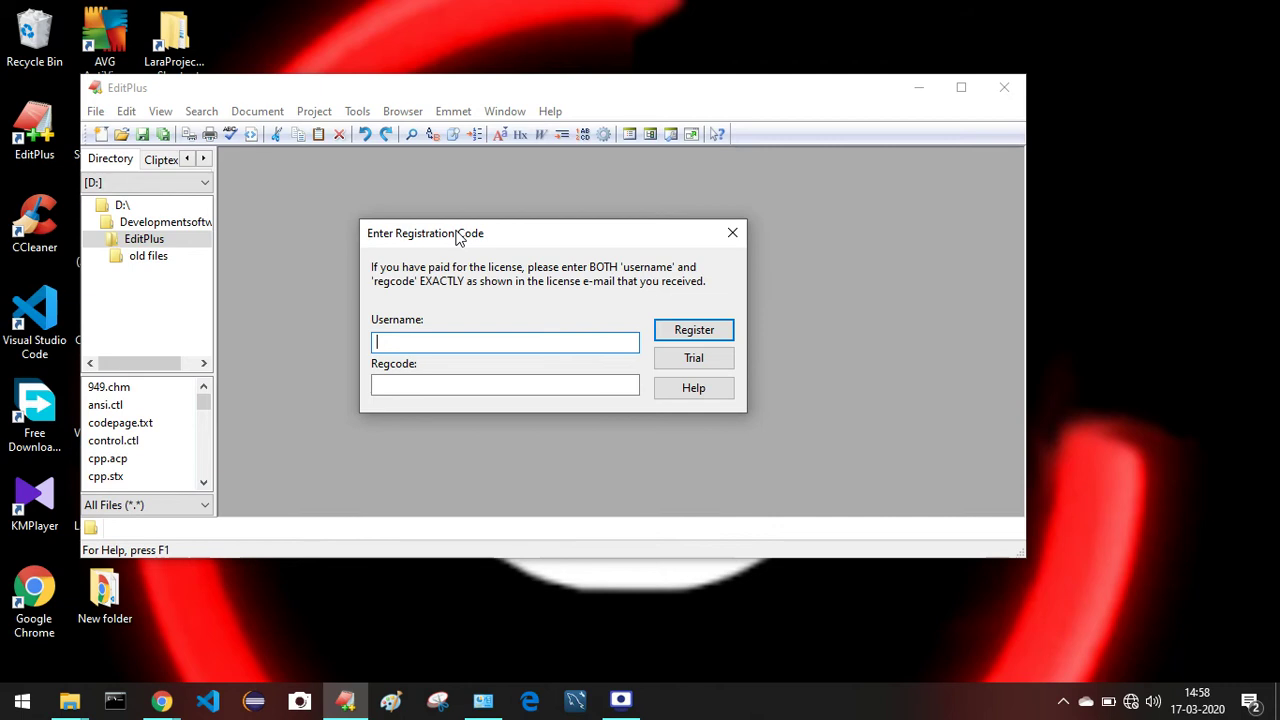
left_click(690, 360)
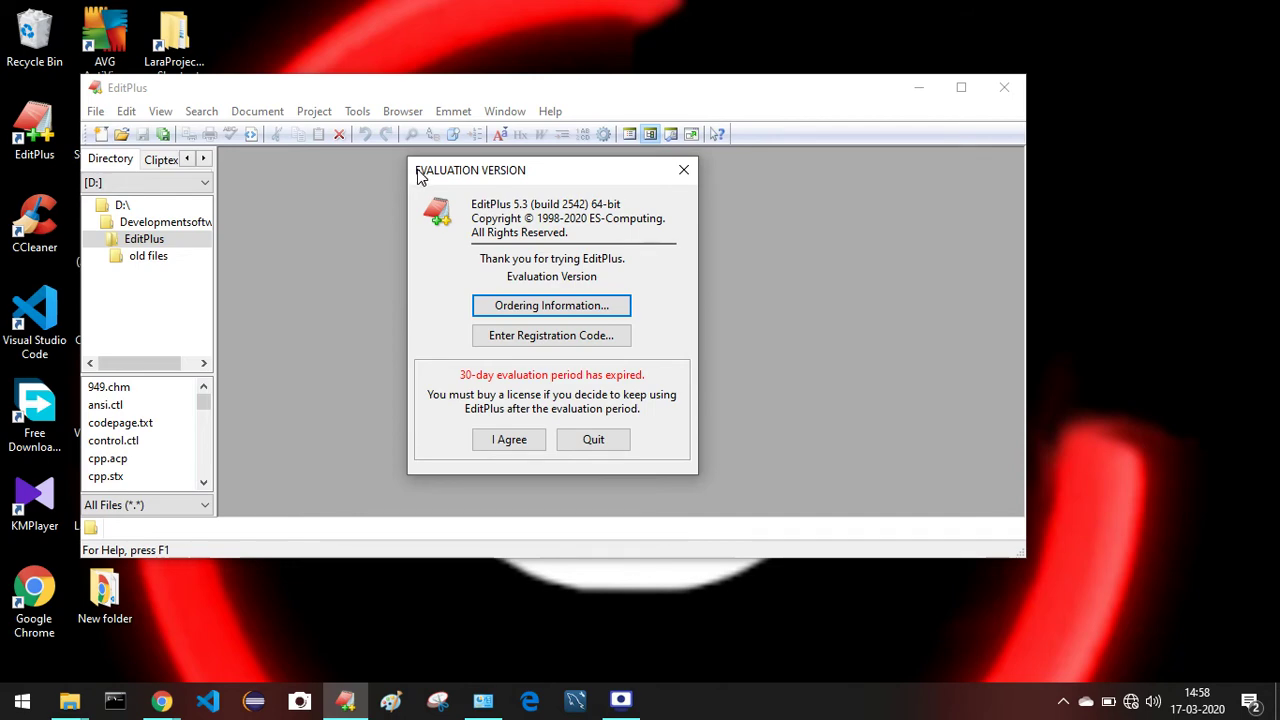
- Drag the Evaluation Version notice toward the lower right, out of the way
left_click_drag(418, 175, 1276, 678)
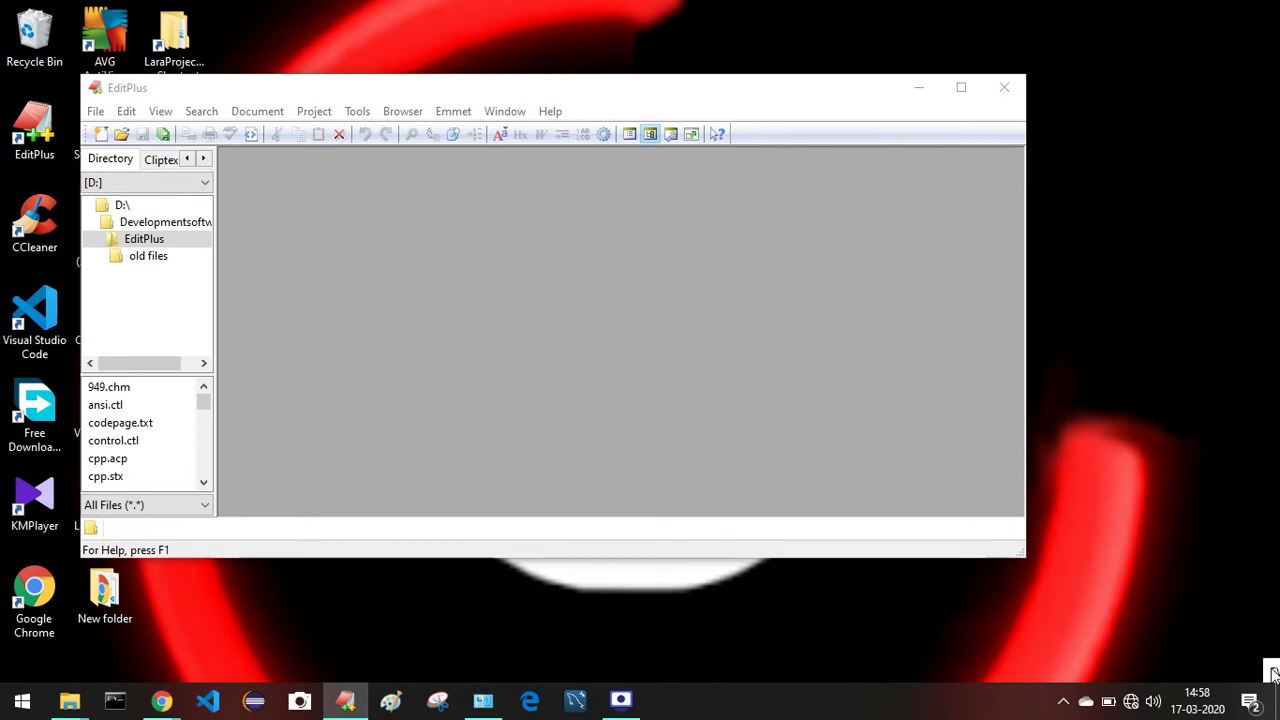
- Maximize the EditPlus window and collapse the directory sidebar to the left edge
left_click(961, 89)
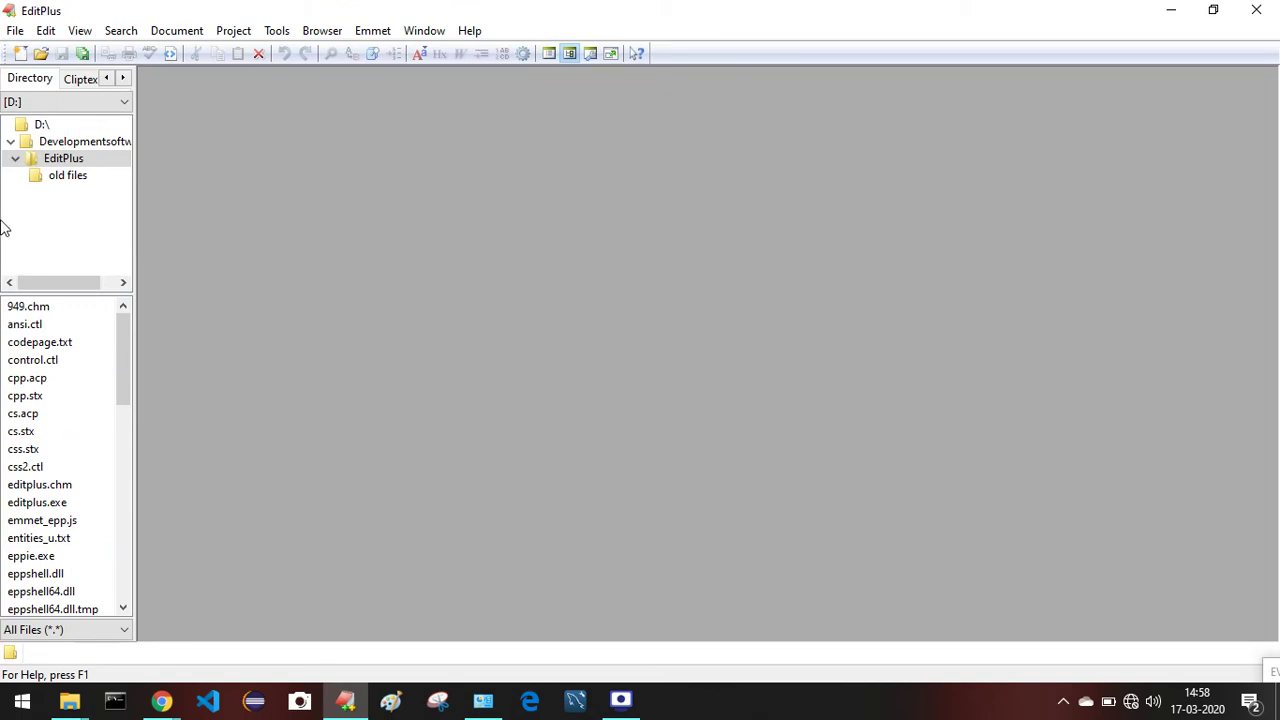
left_click_drag(134, 217, 3, 220)
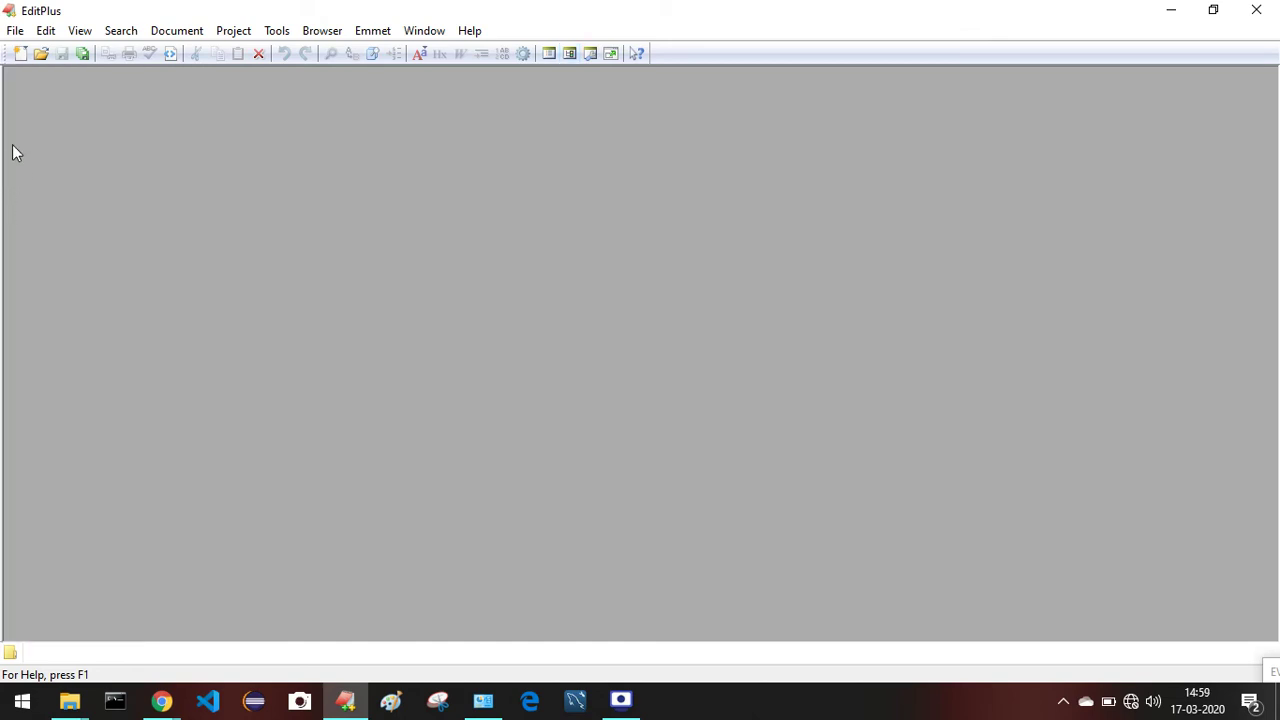
- Create Untitled1.java from the File > New > Java Hello World template
left_click(10, 34)
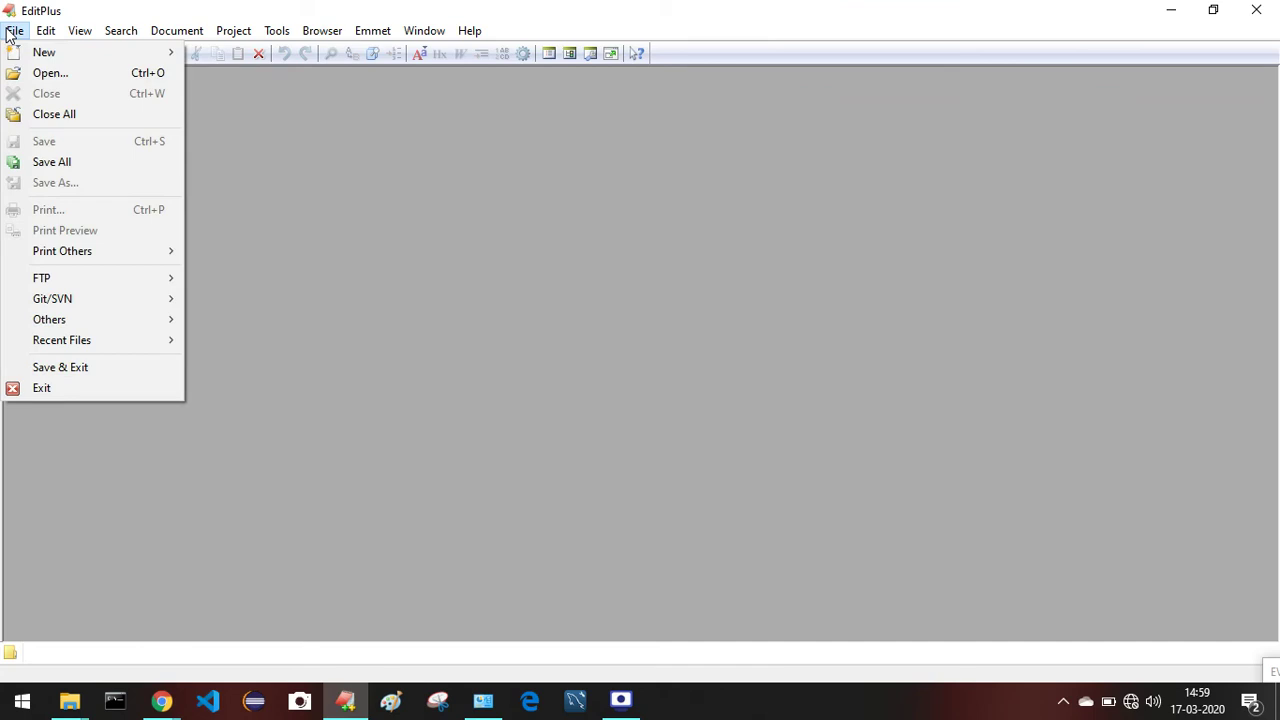
mouse_move(44, 52)
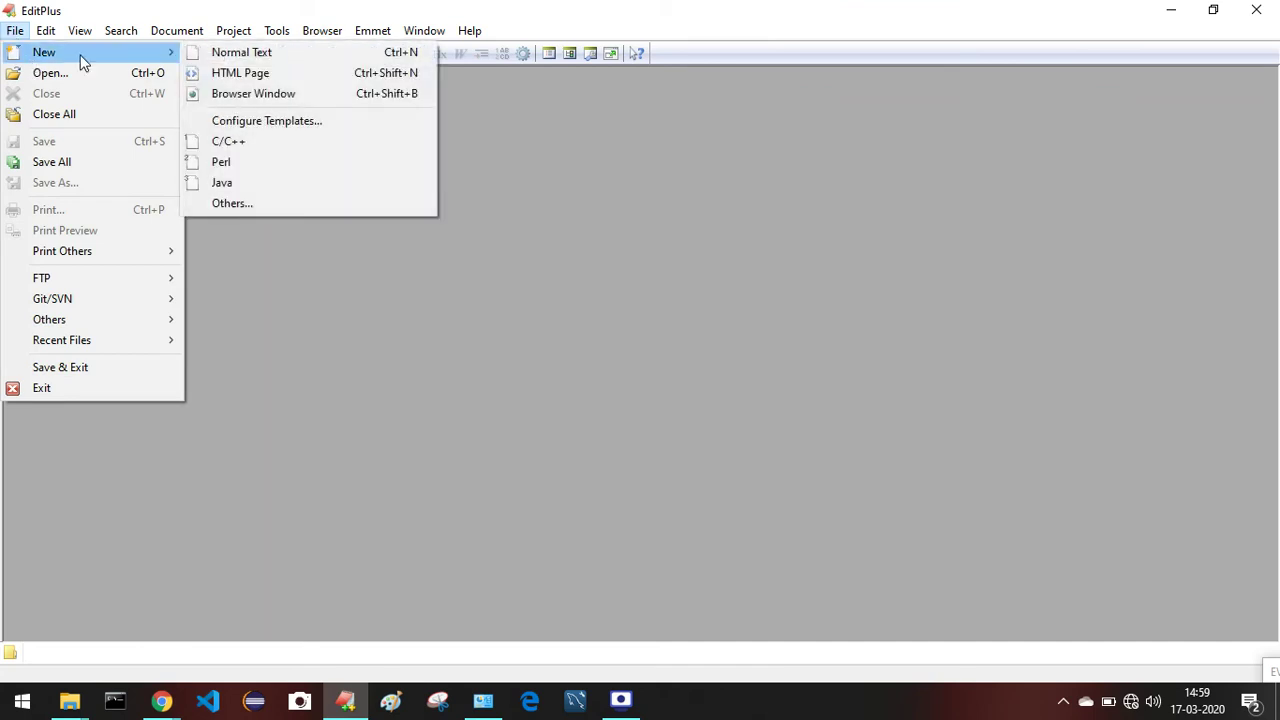
left_click(265, 190)
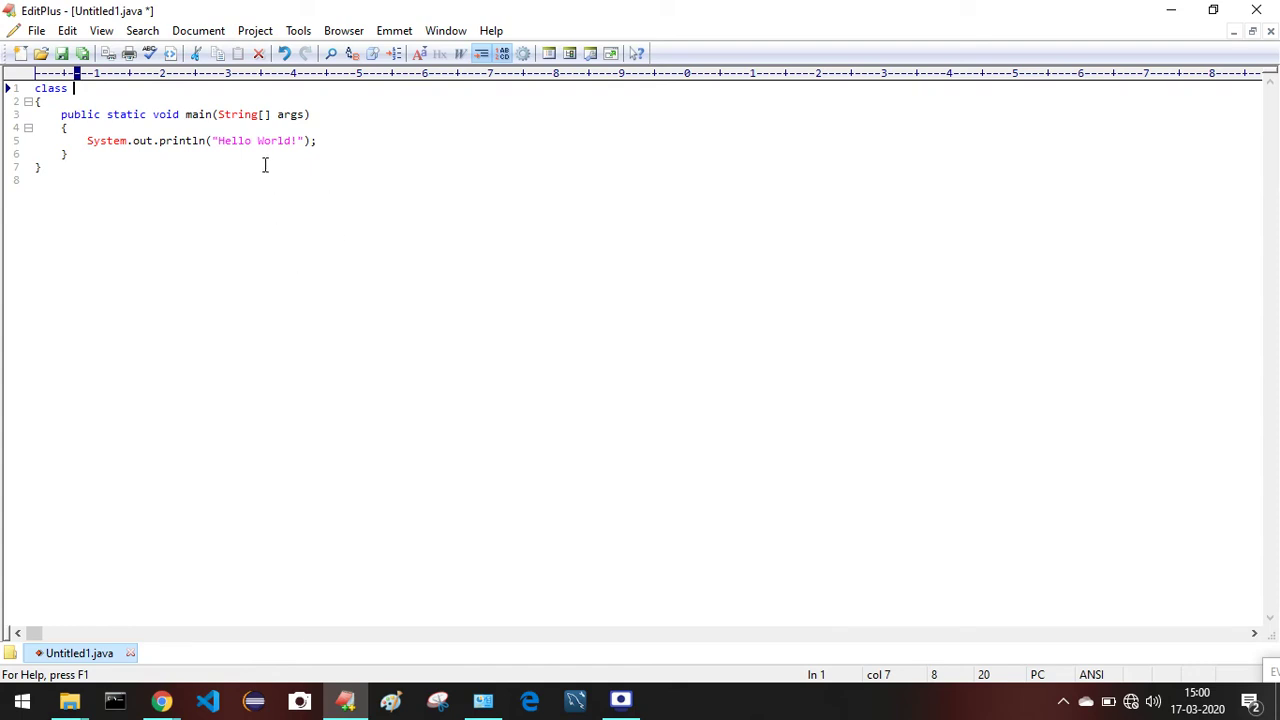
- Set Editor font 1 to bold Consolas size 20 in Preferences and apply it
left_click(293, 32)
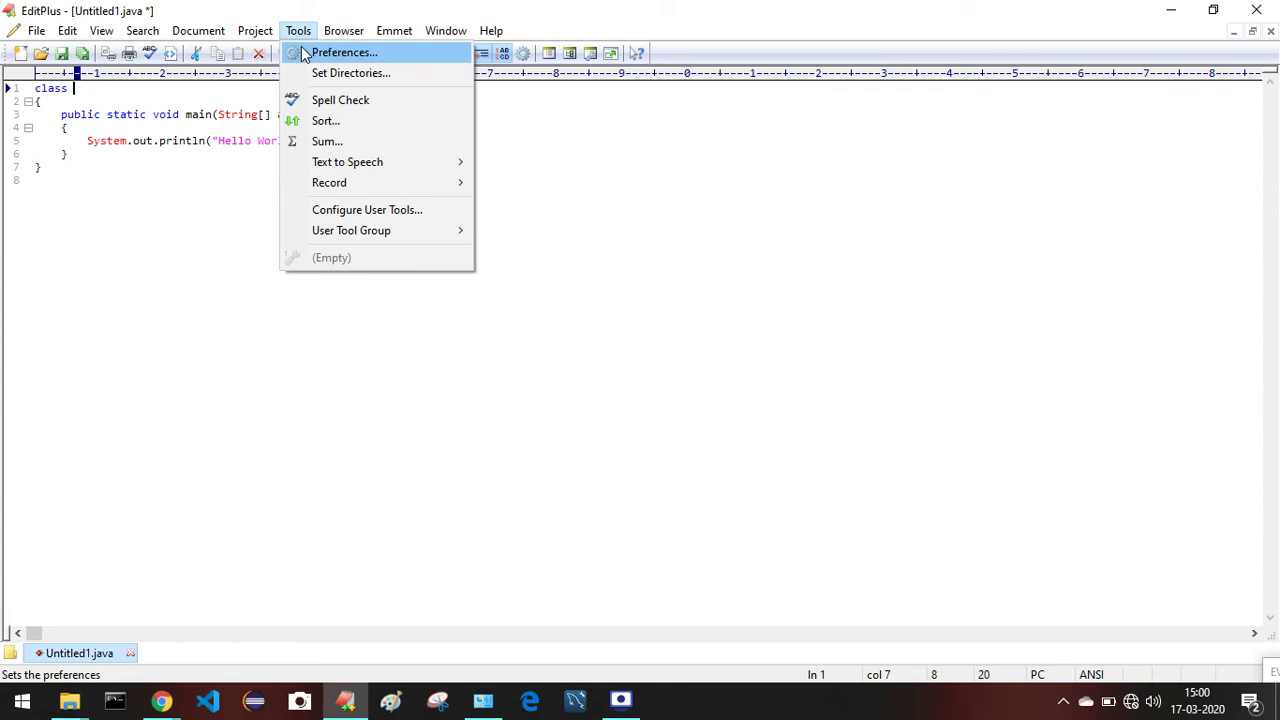
left_click(305, 55)
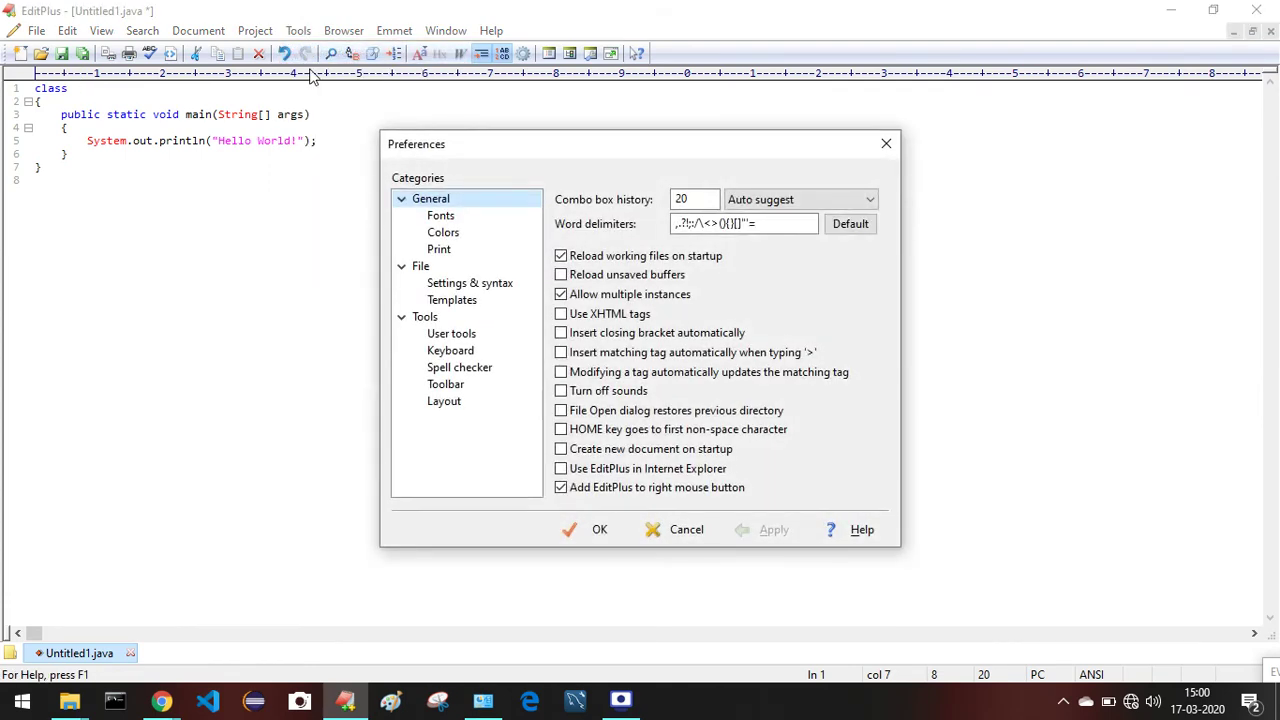
left_click(440, 218)
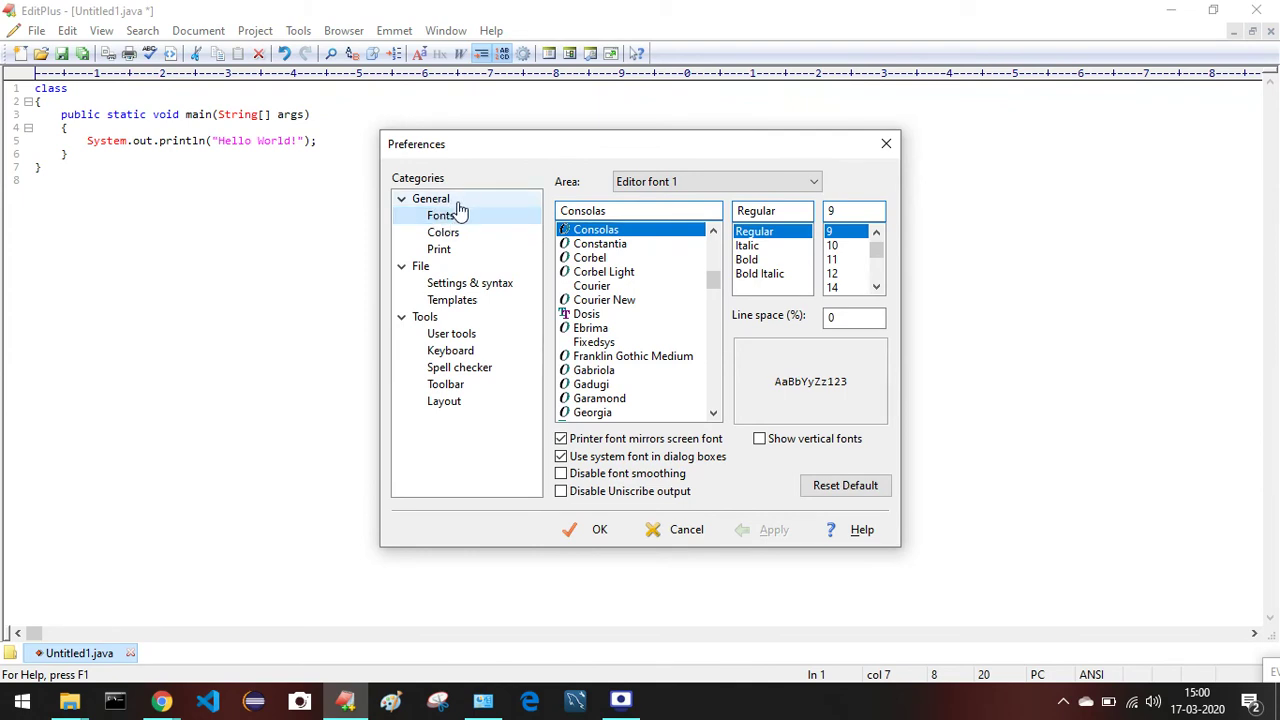
left_click(750, 260)
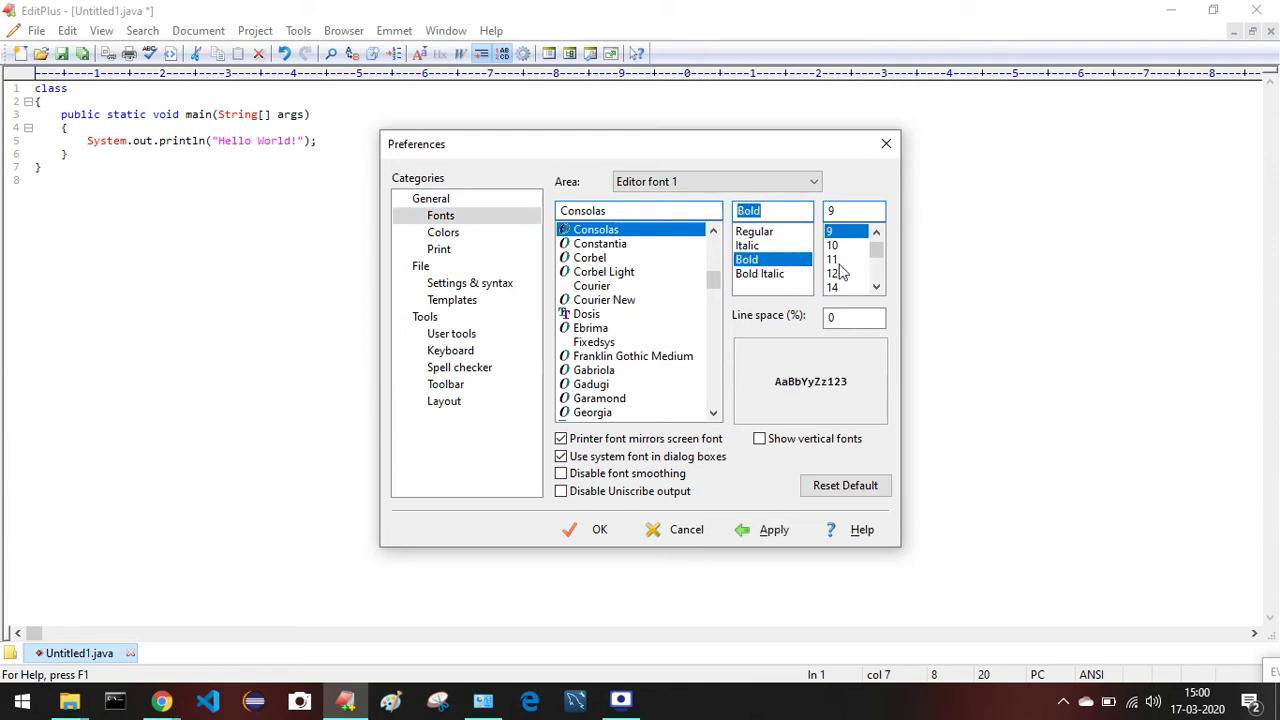
scroll(845, 272, "down", 1)
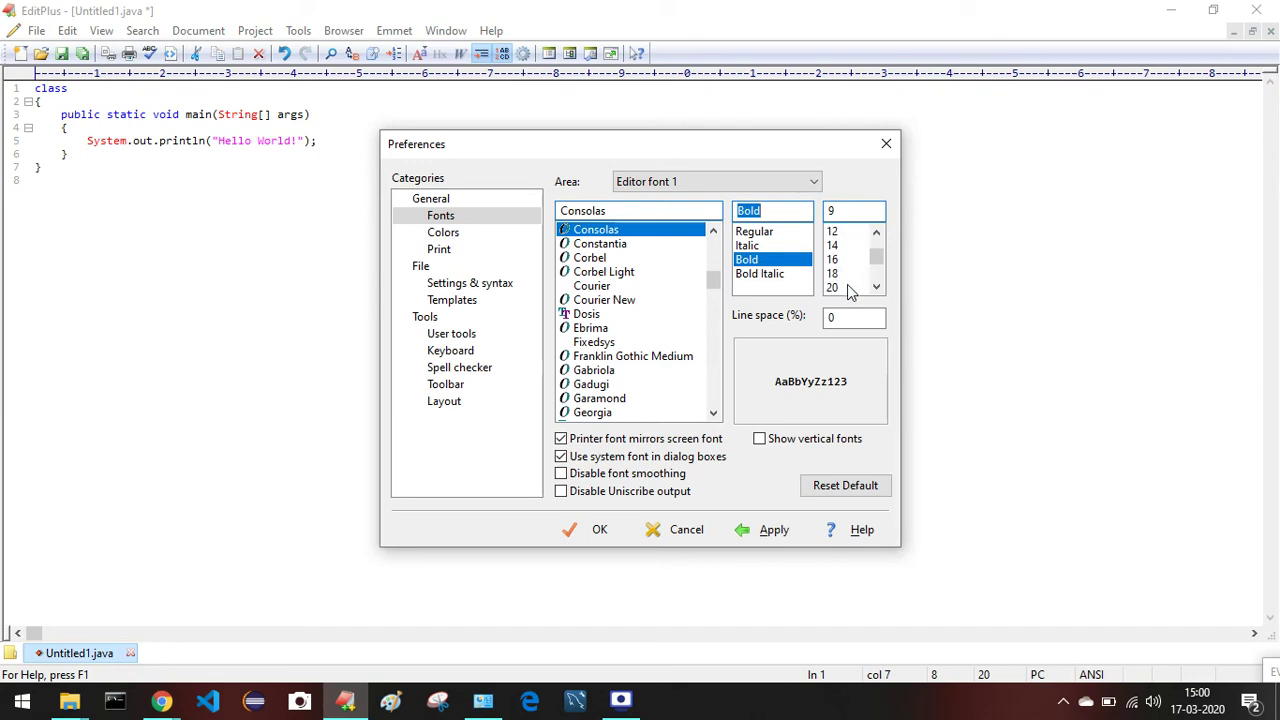
left_click(833, 288)
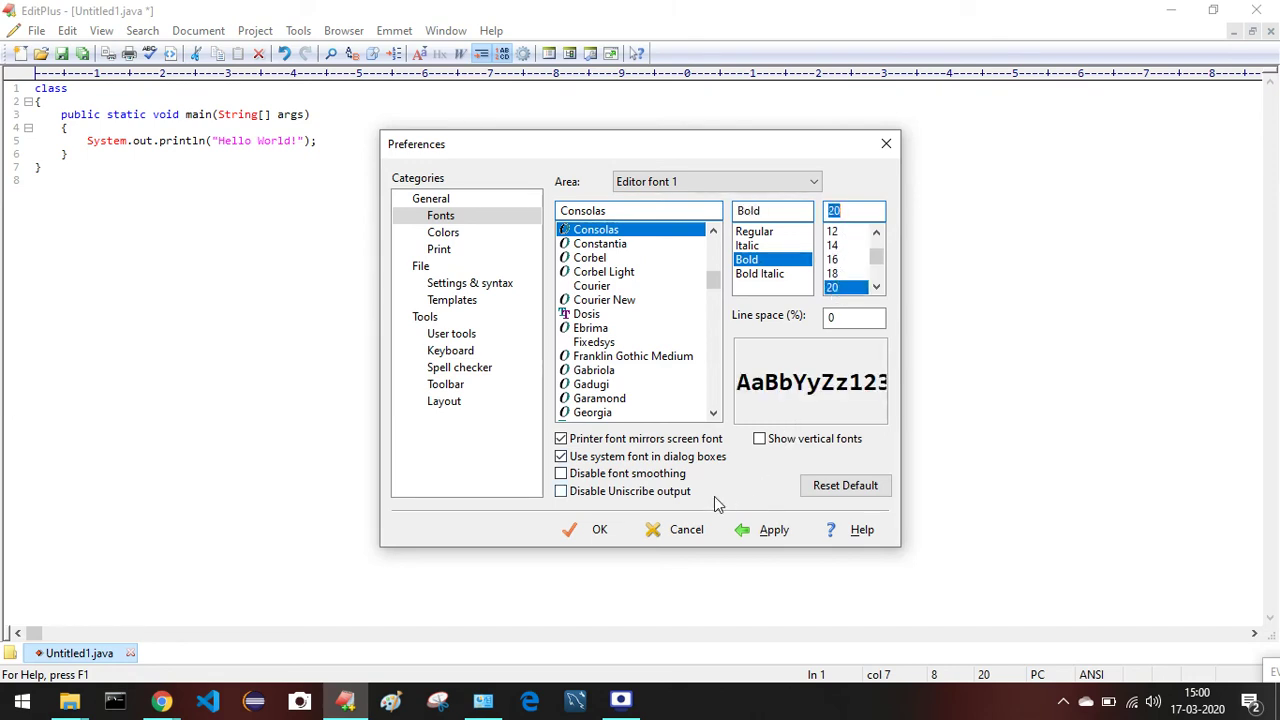
left_click(763, 532)
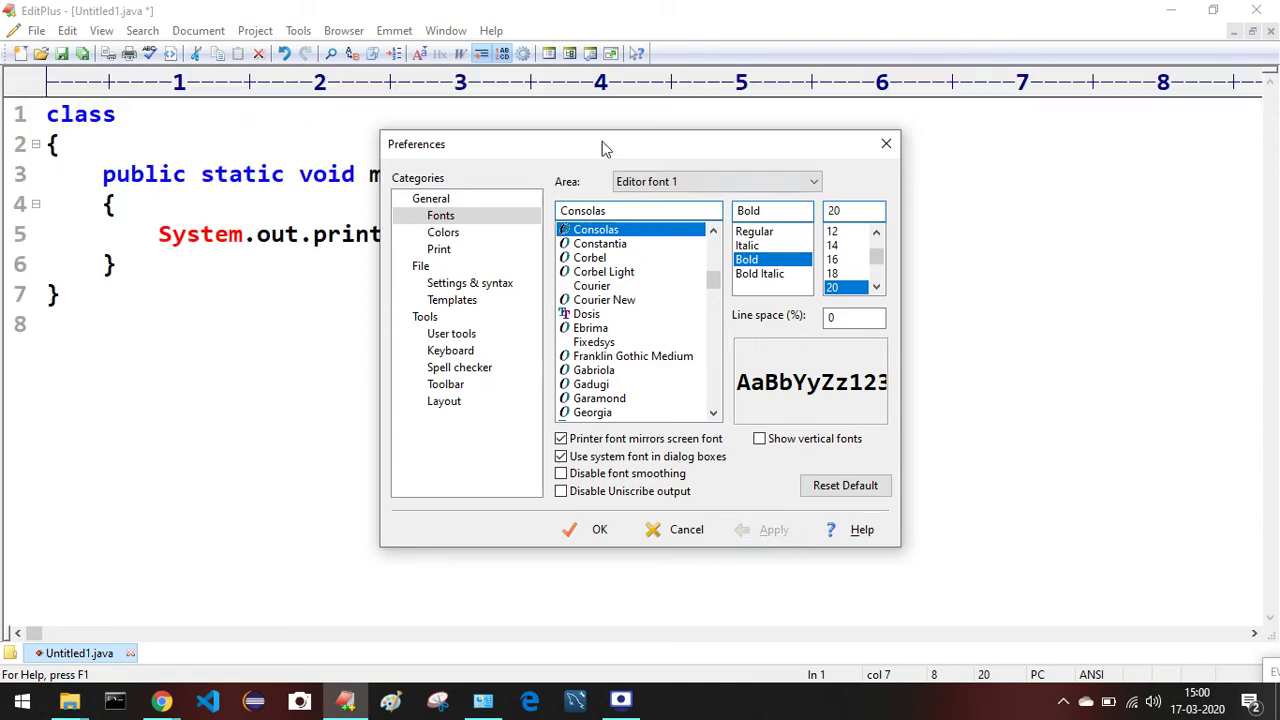
left_click_drag(551, 157, 854, 139)
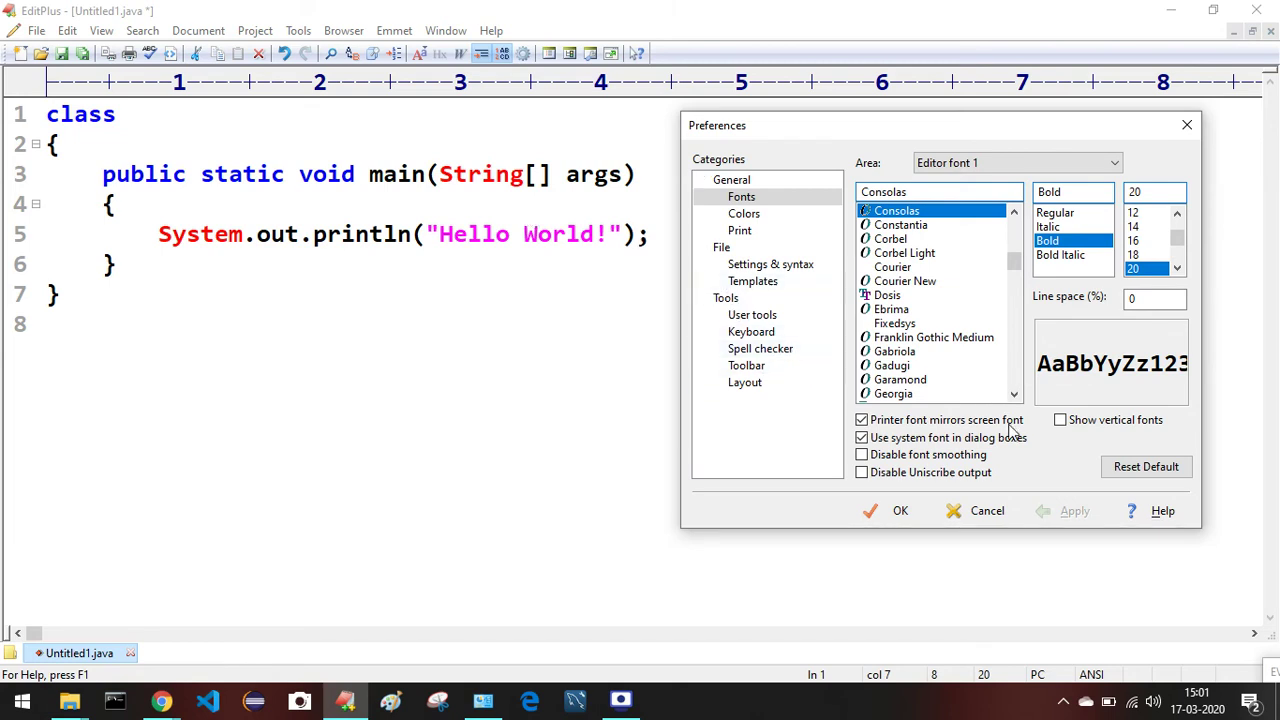
- Close Preferences keeping the new font, and name the class A
left_click(880, 512)
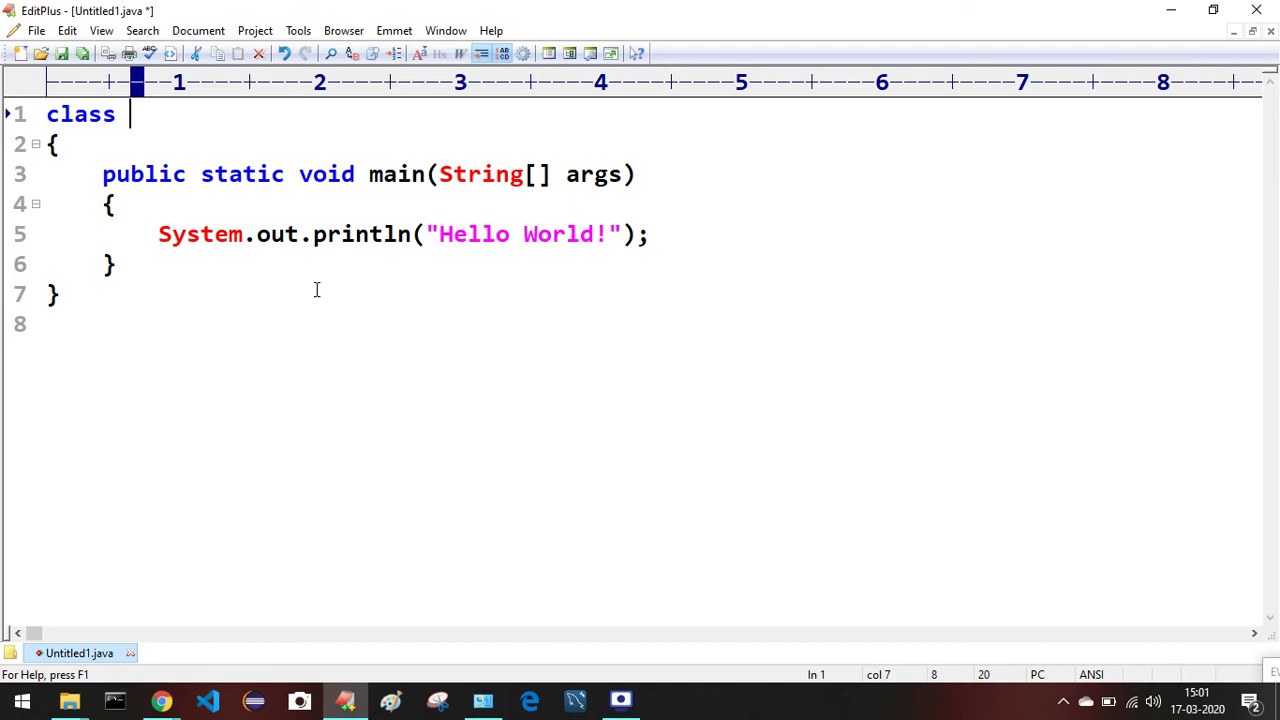
type("A")
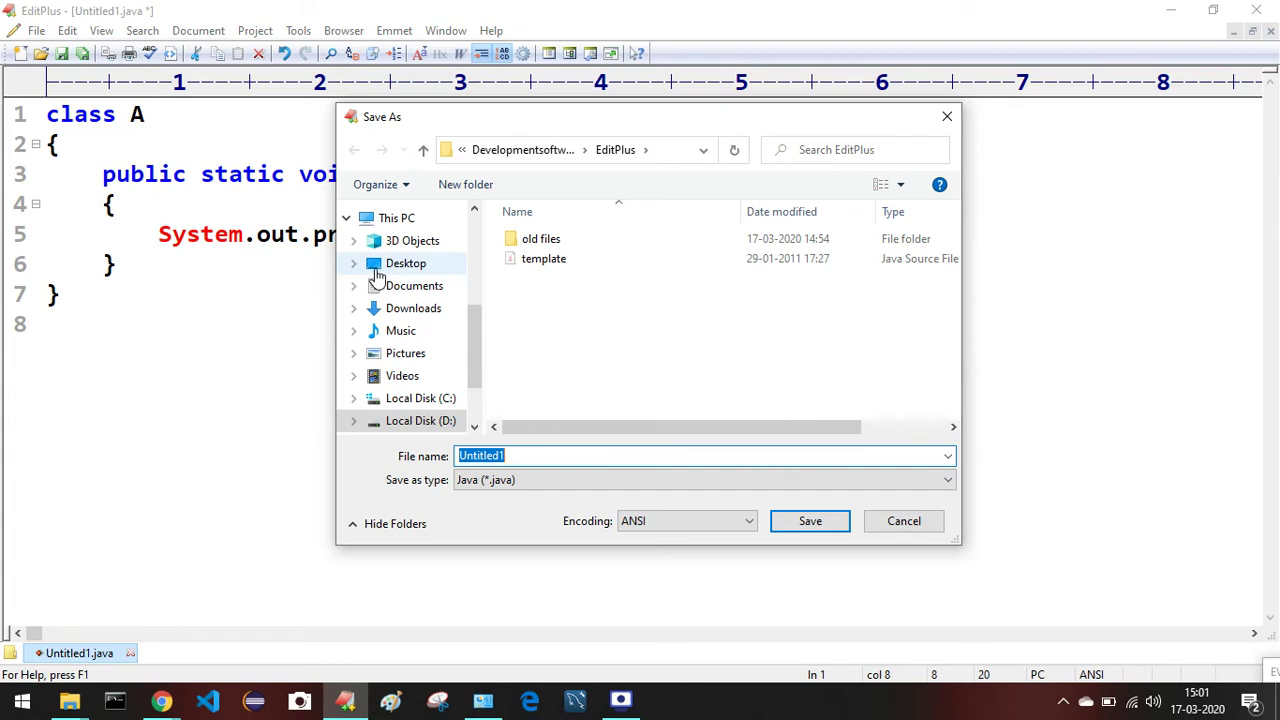
- Save the file to the Desktop as A with type Java (*.java)
left_click(377, 272)
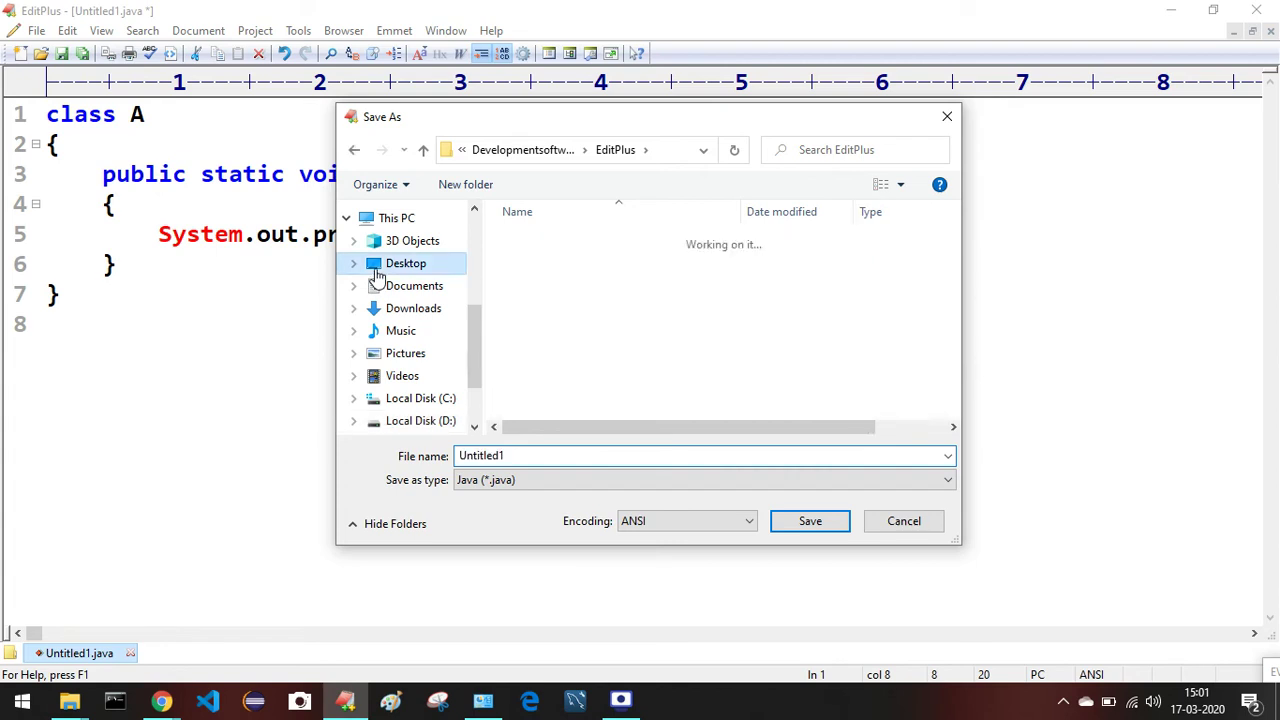
double_click(532, 458)
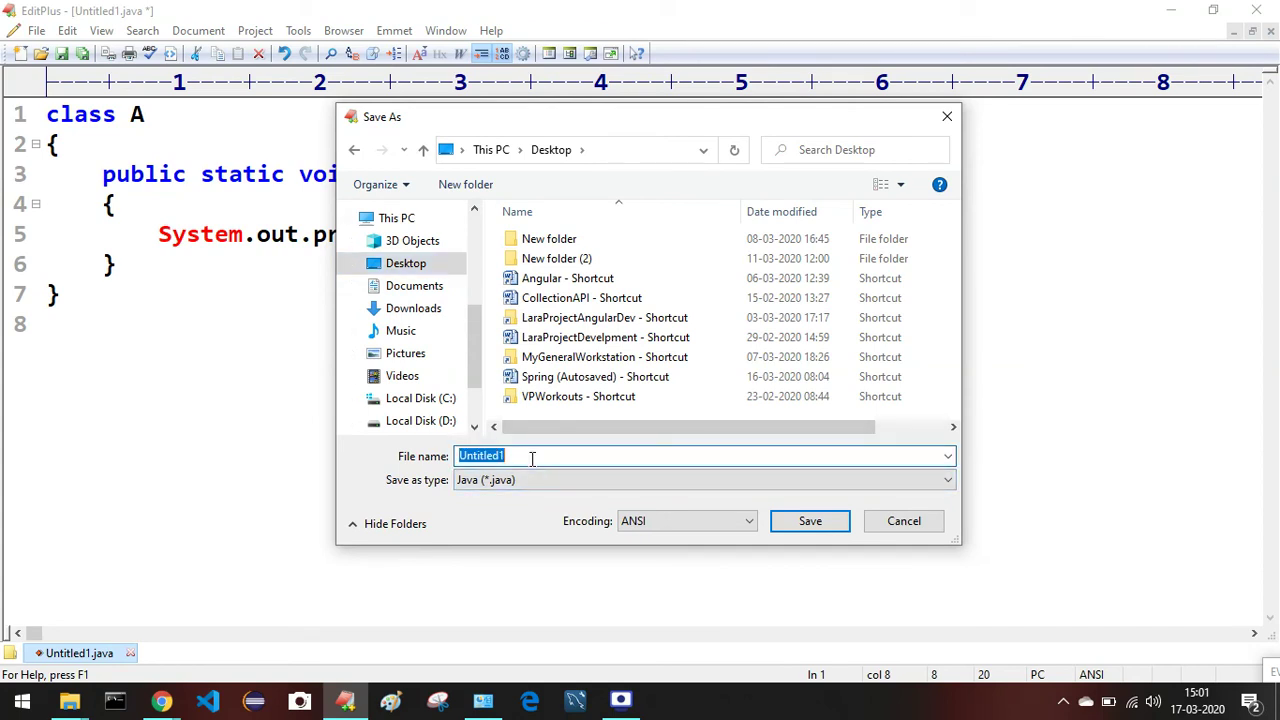
type("A")
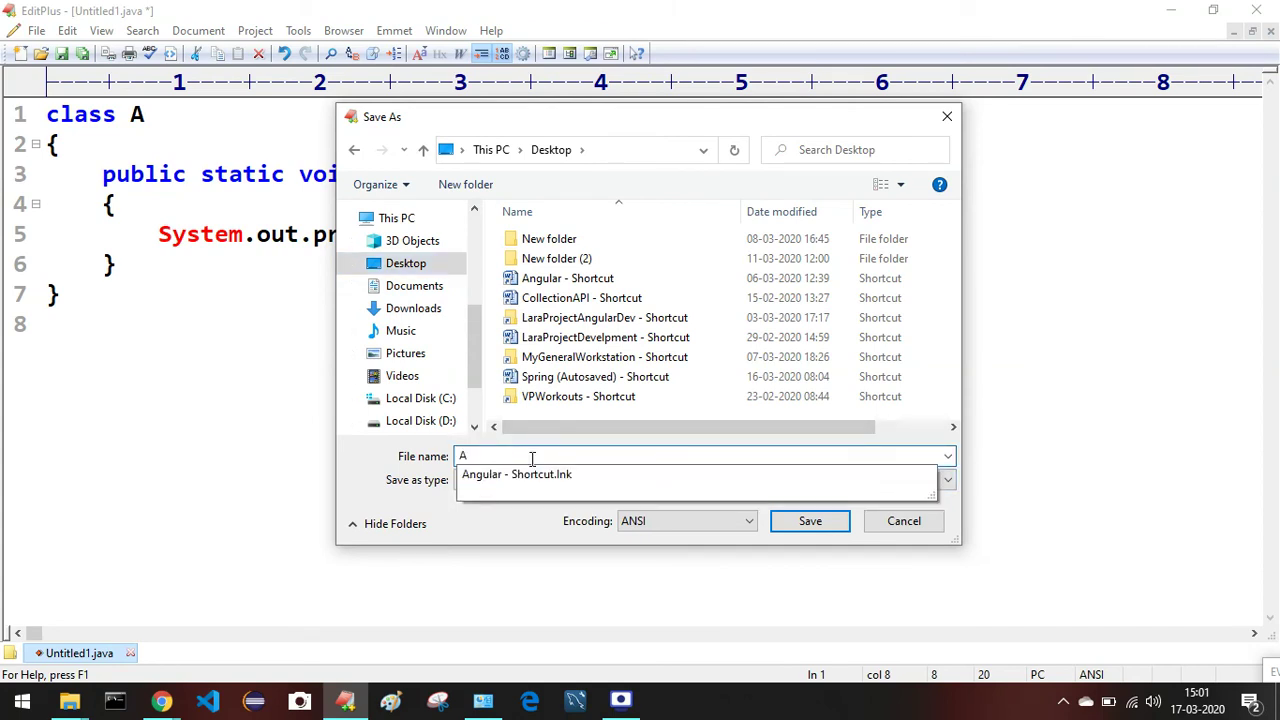
left_click(957, 512)
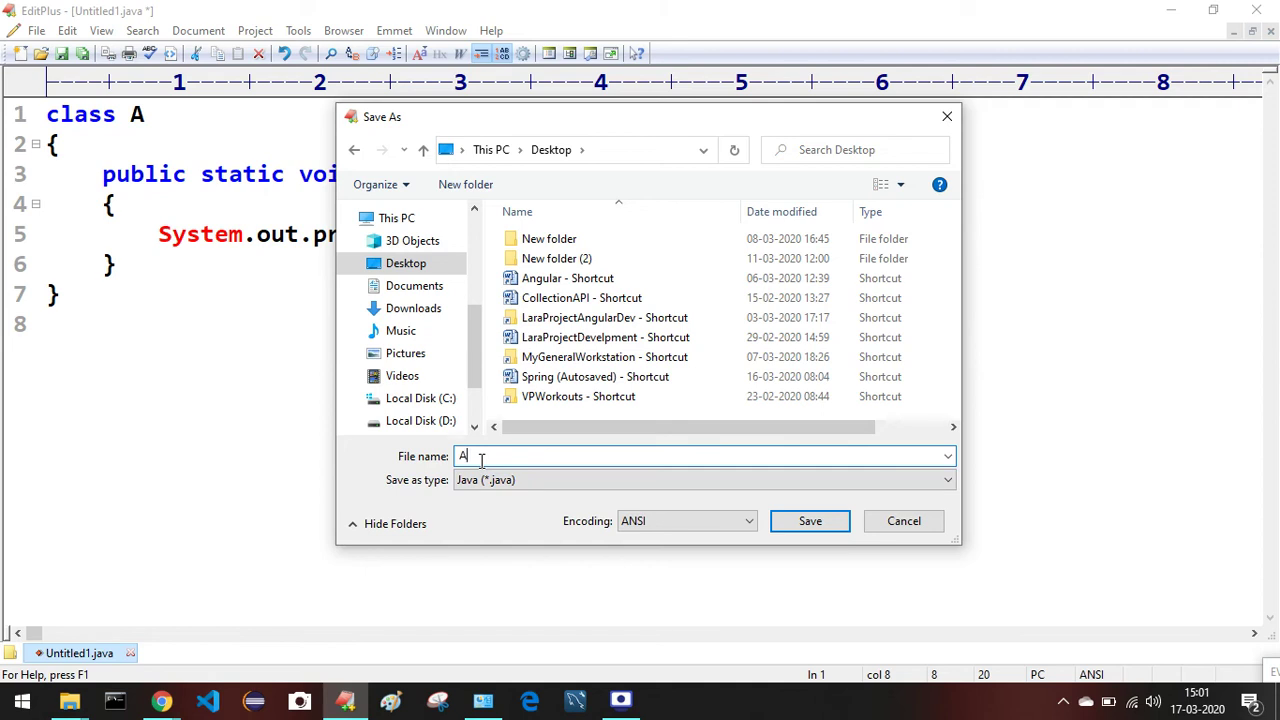
type(".jav")
key("BackSpace")
key("BackSpace")
type("ava")
key("BackSpace")
key("BackSpace")
key("BackSpace")
key("BackSpace")
key("BackSpace")
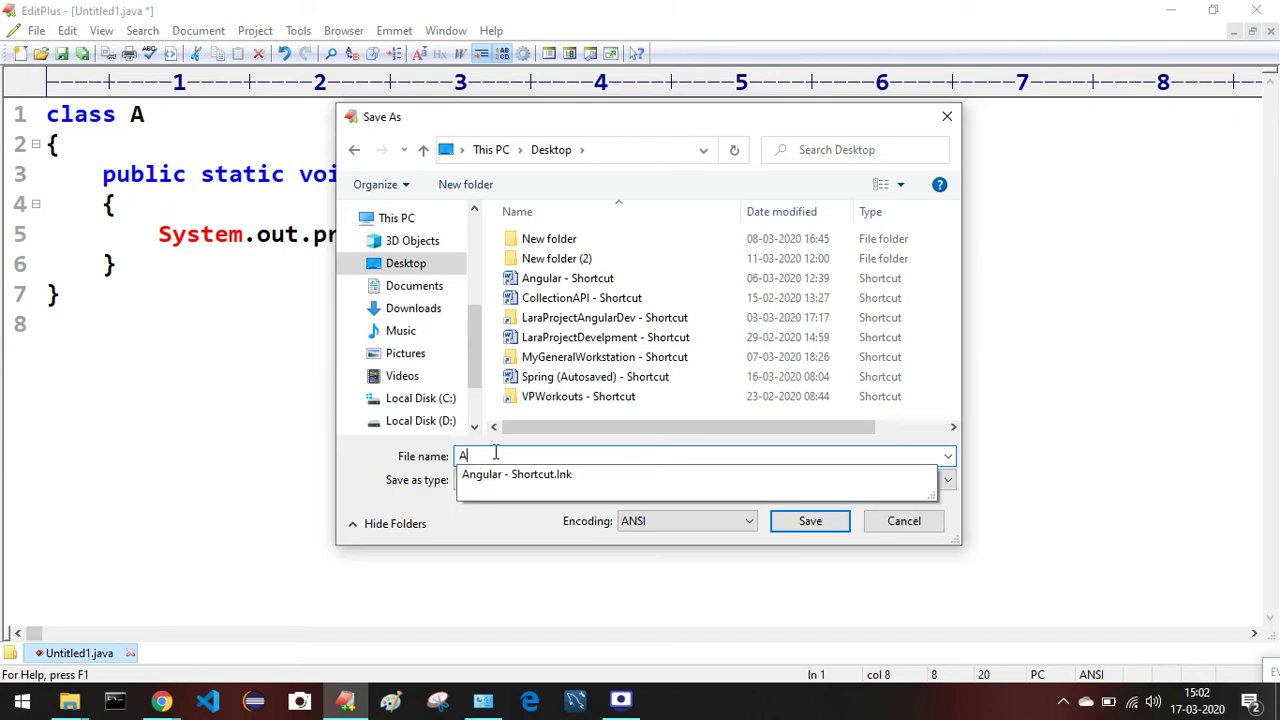
left_click(956, 516)
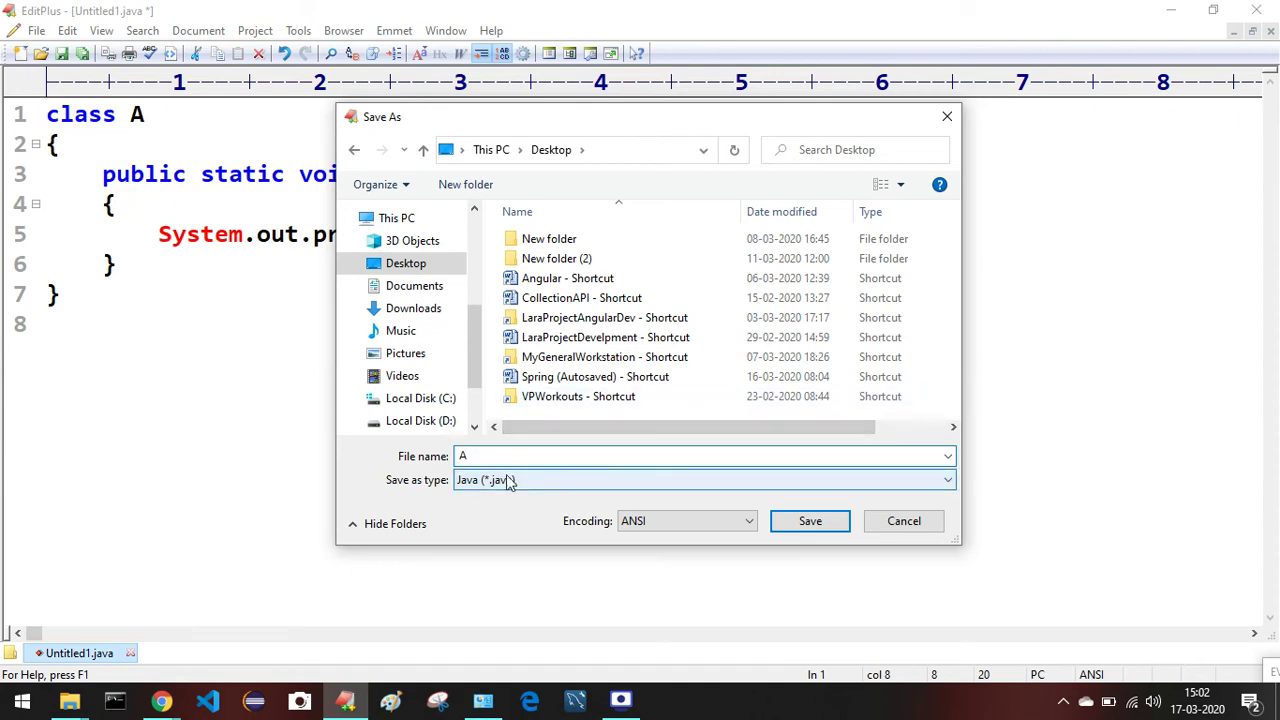
left_click_drag(489, 456, 422, 457)
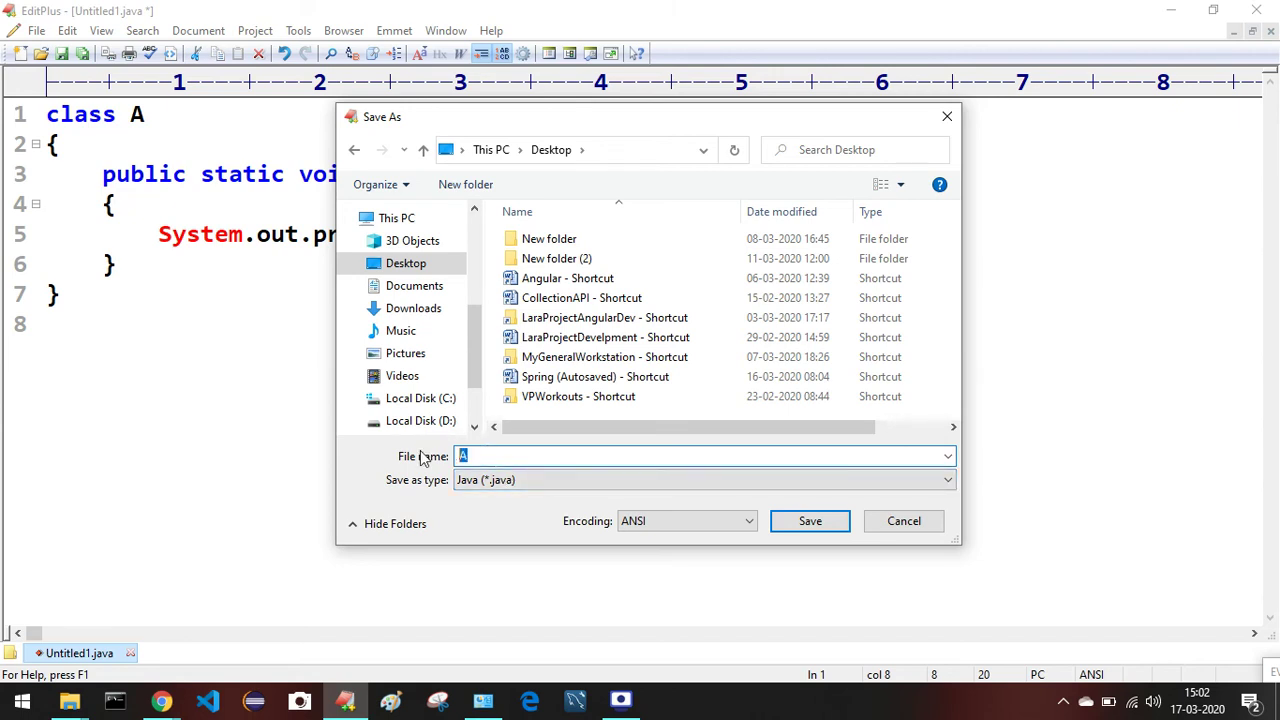
left_click(493, 456)
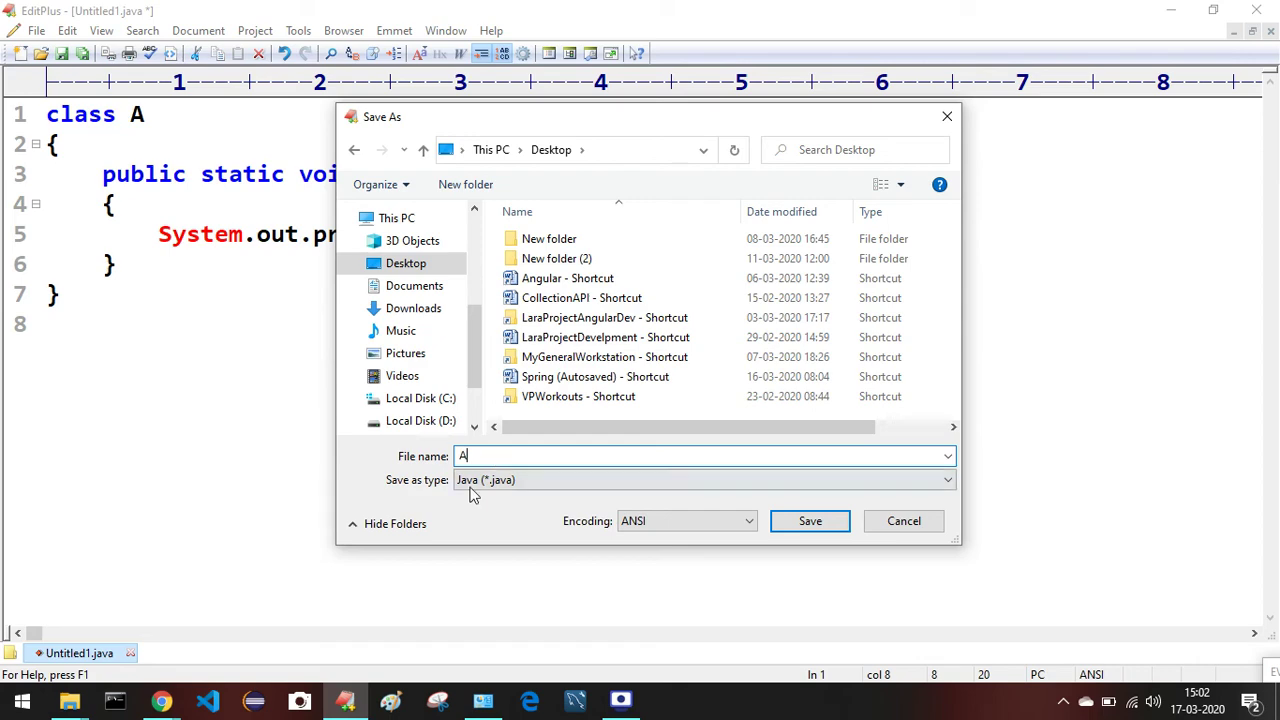
left_click(822, 523)
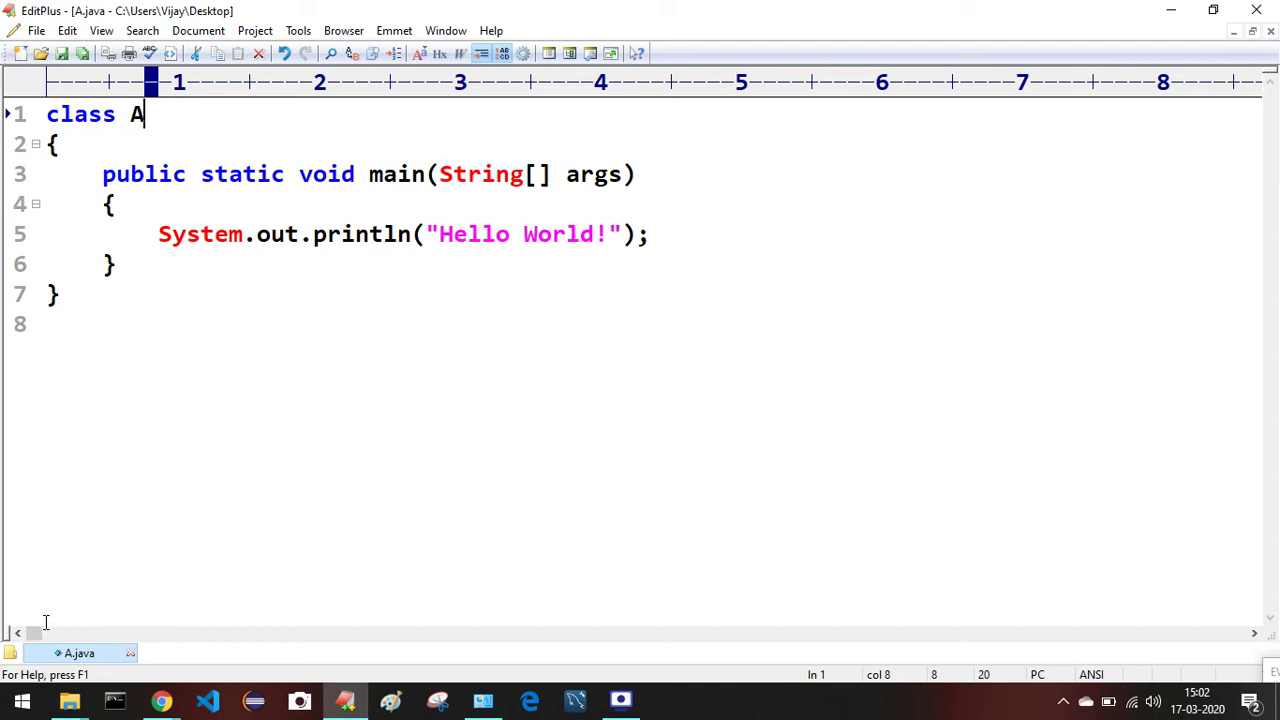
- Search the Start menu for cmd and launch Command Prompt
left_click(15, 708)
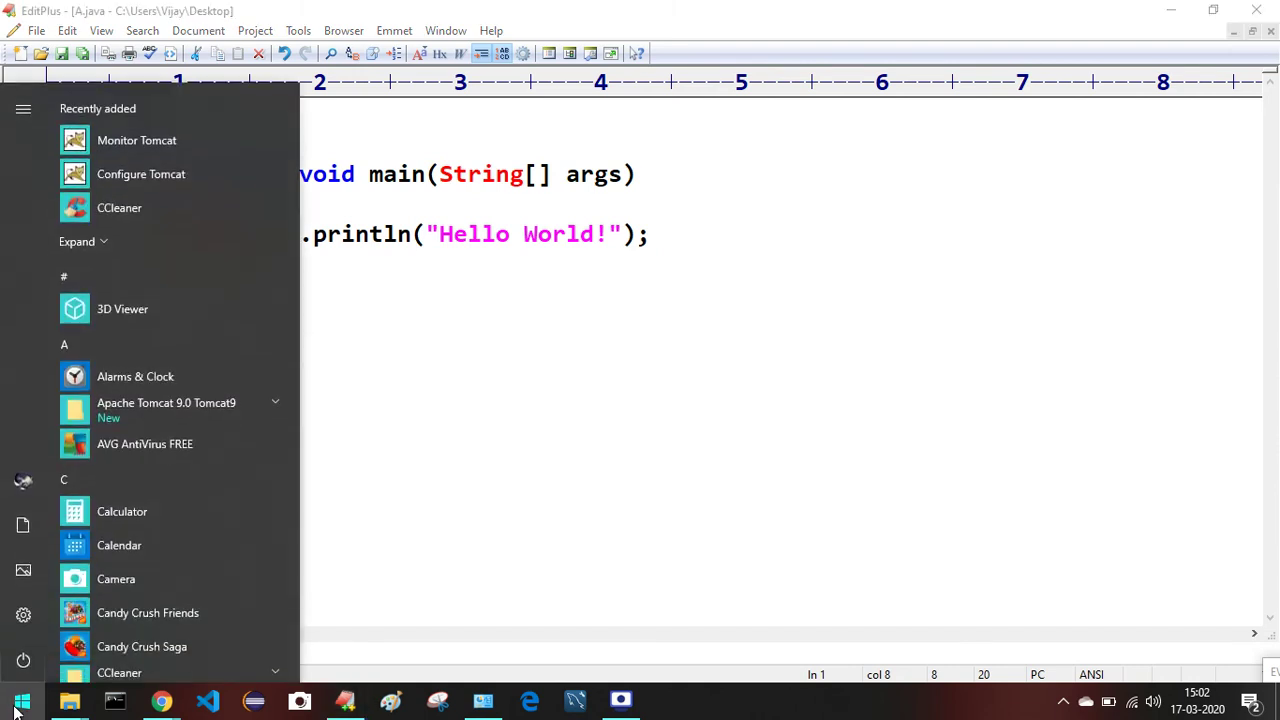
type("cmd")
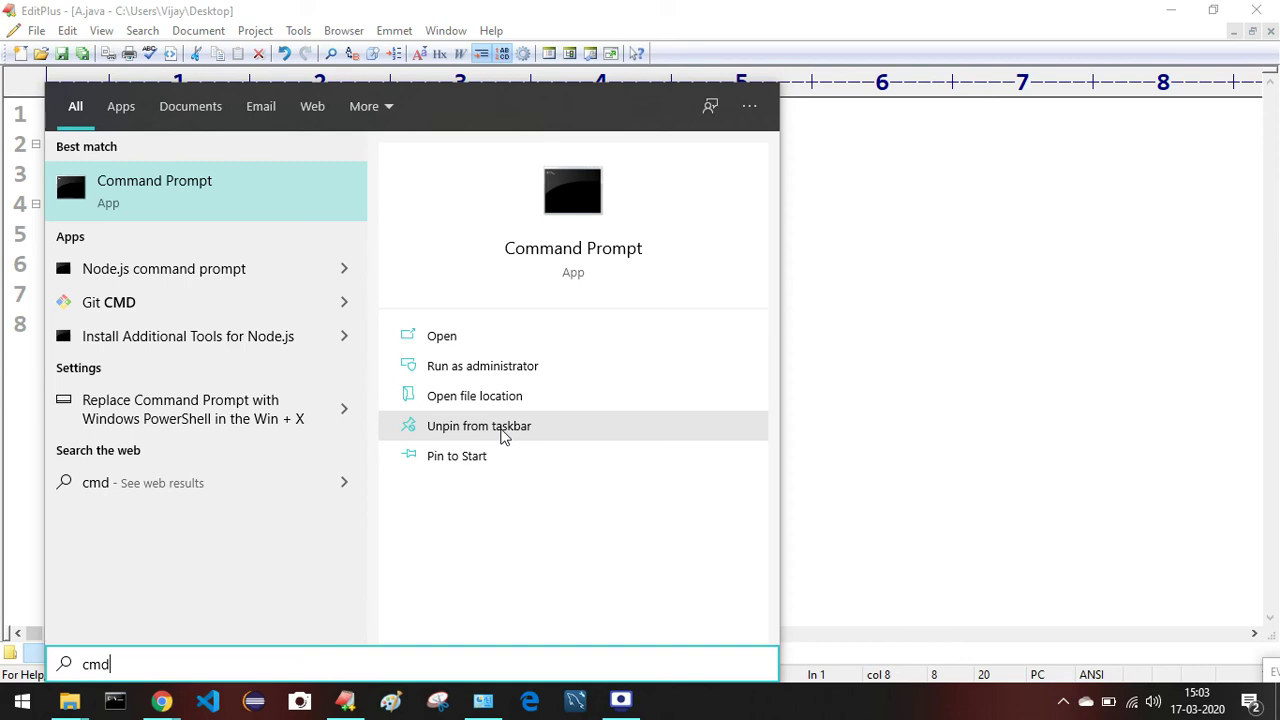
left_click(453, 340)
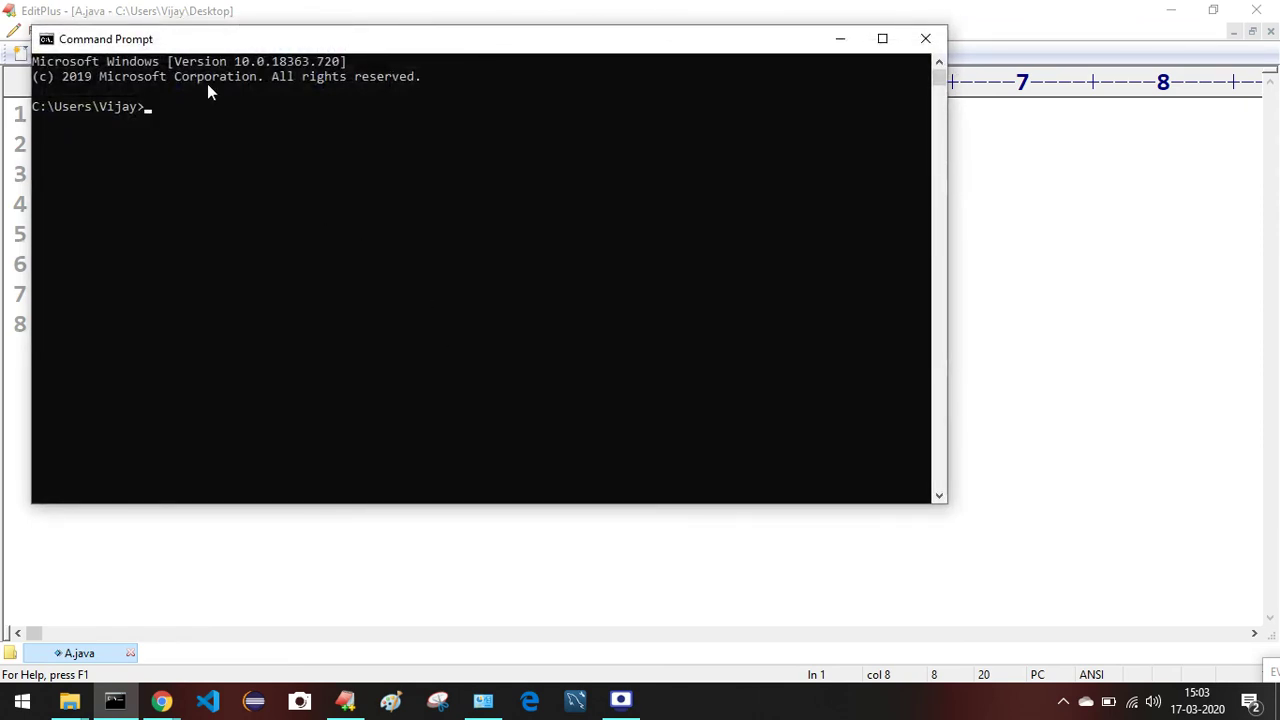
- Move the console lower, switch to the Desktop with cd Desktop, and begin entering javac A.java
left_click_drag(191, 49, 453, 260)
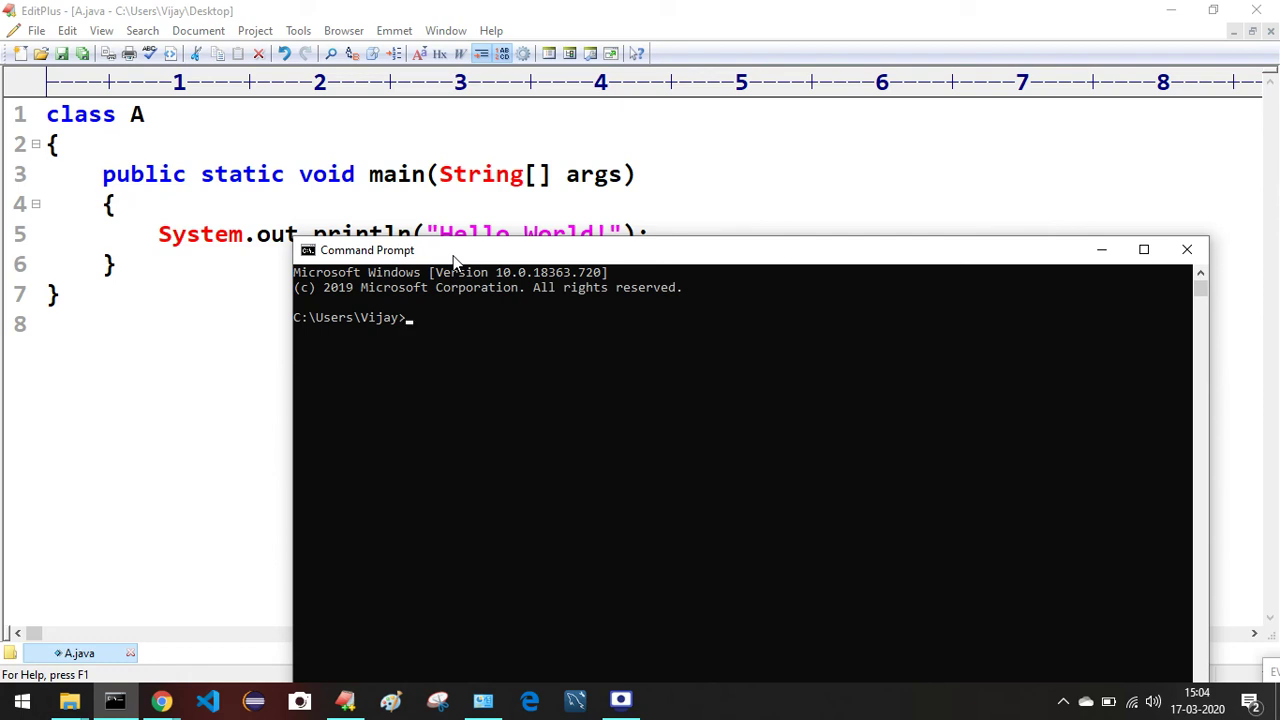
type("cd Desk")
type("top")
key("Return")
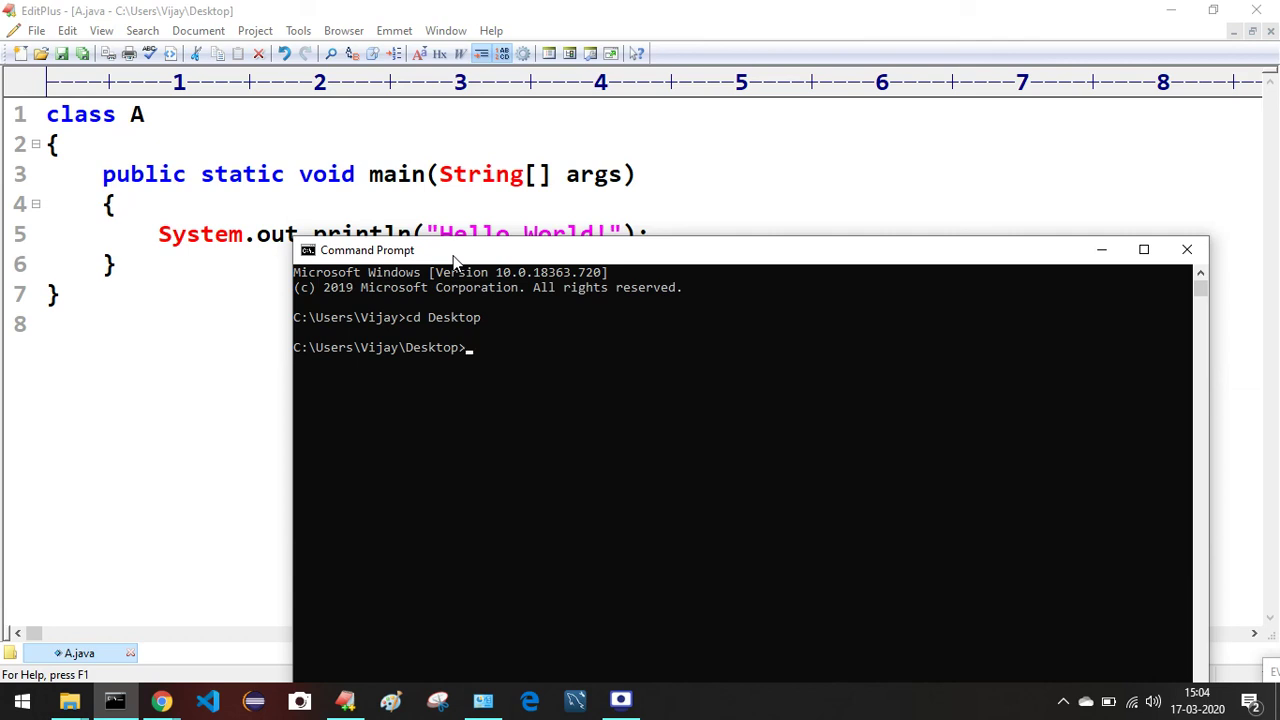
type("javac A.java")
- Compile A.java with javac, then show the desktop to confirm A.class appeared
key("Return")
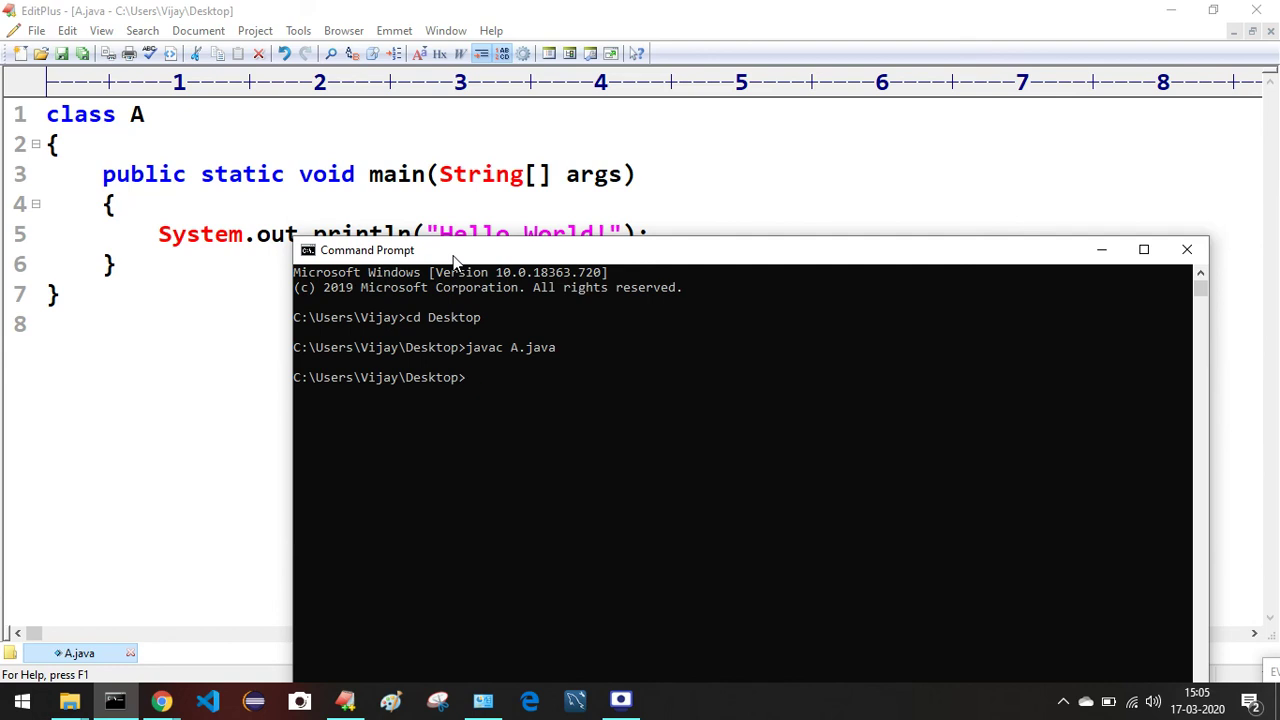
key("super+d")
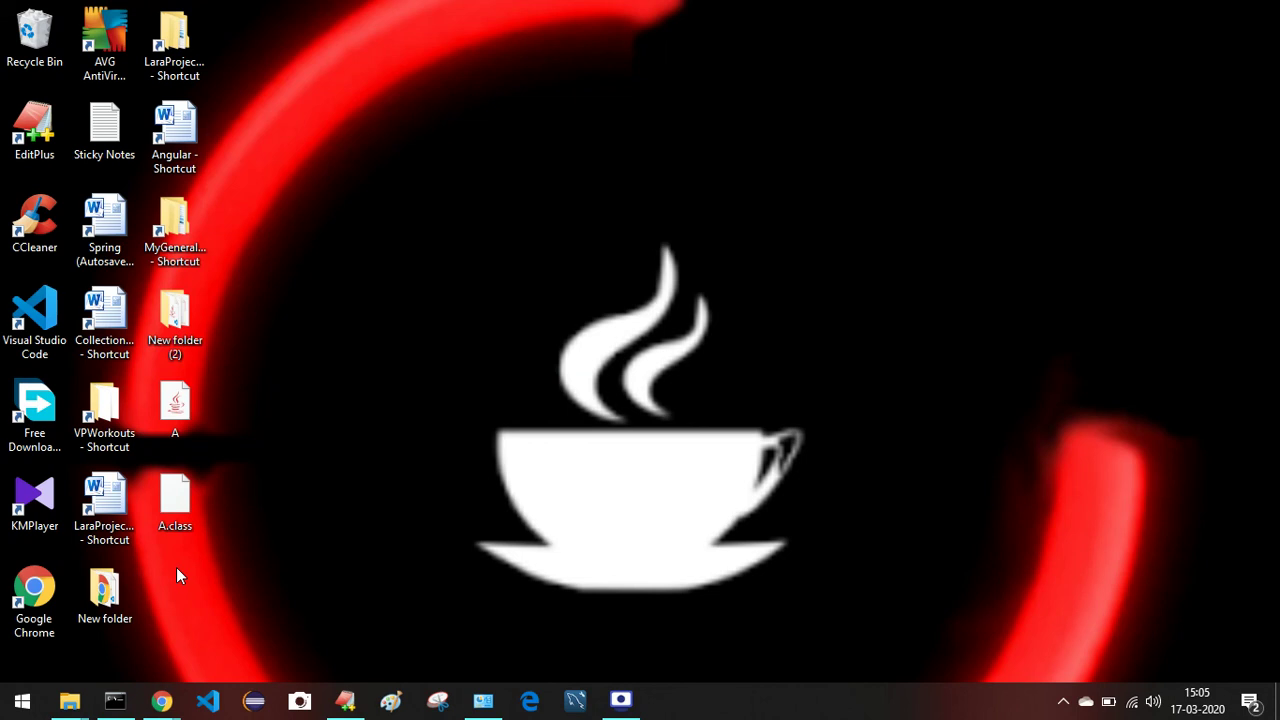
- Bring Command Prompt back, move it higher, and run java A to print Hello World!
left_click(115, 700)
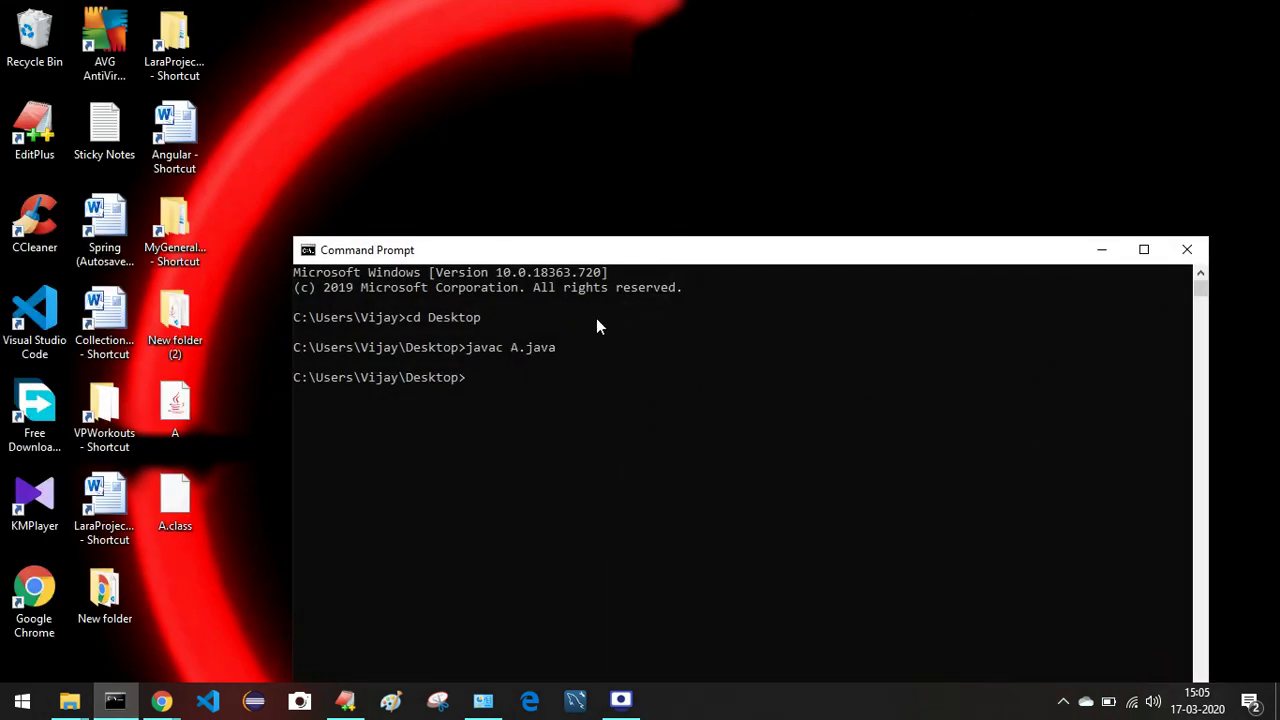
left_click_drag(586, 251, 521, 87)
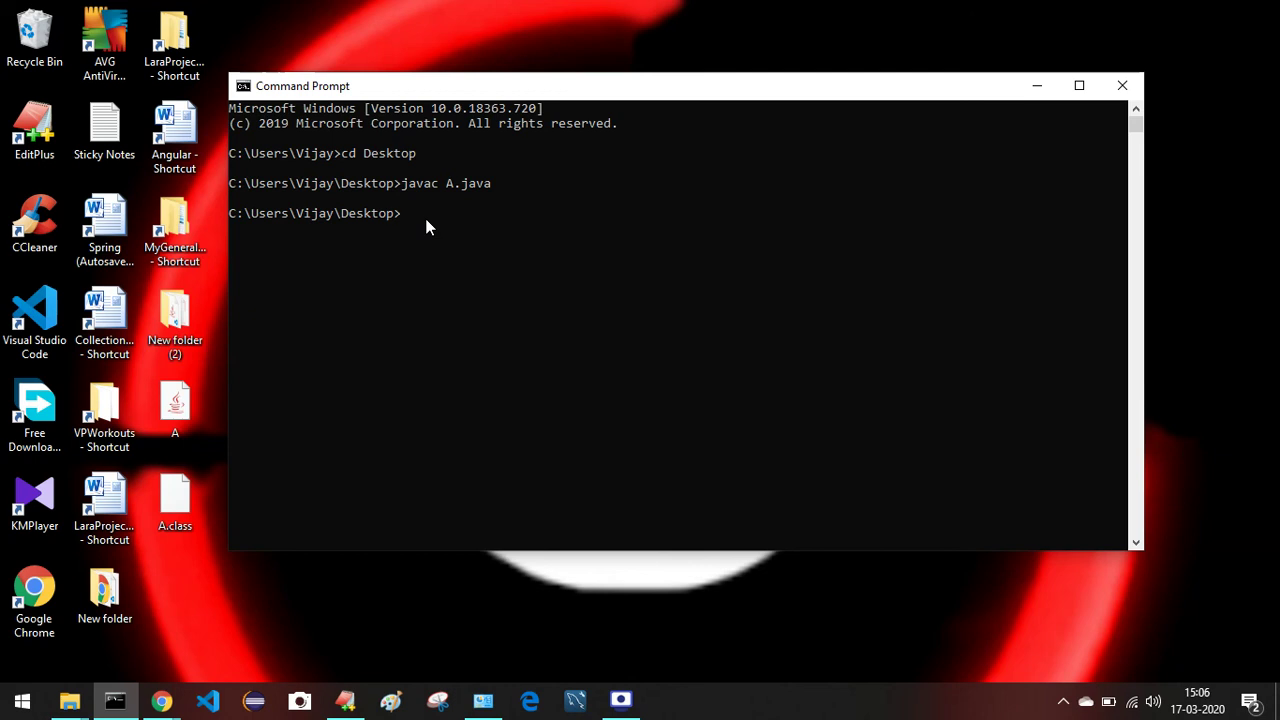
type("java A")
key("Return")
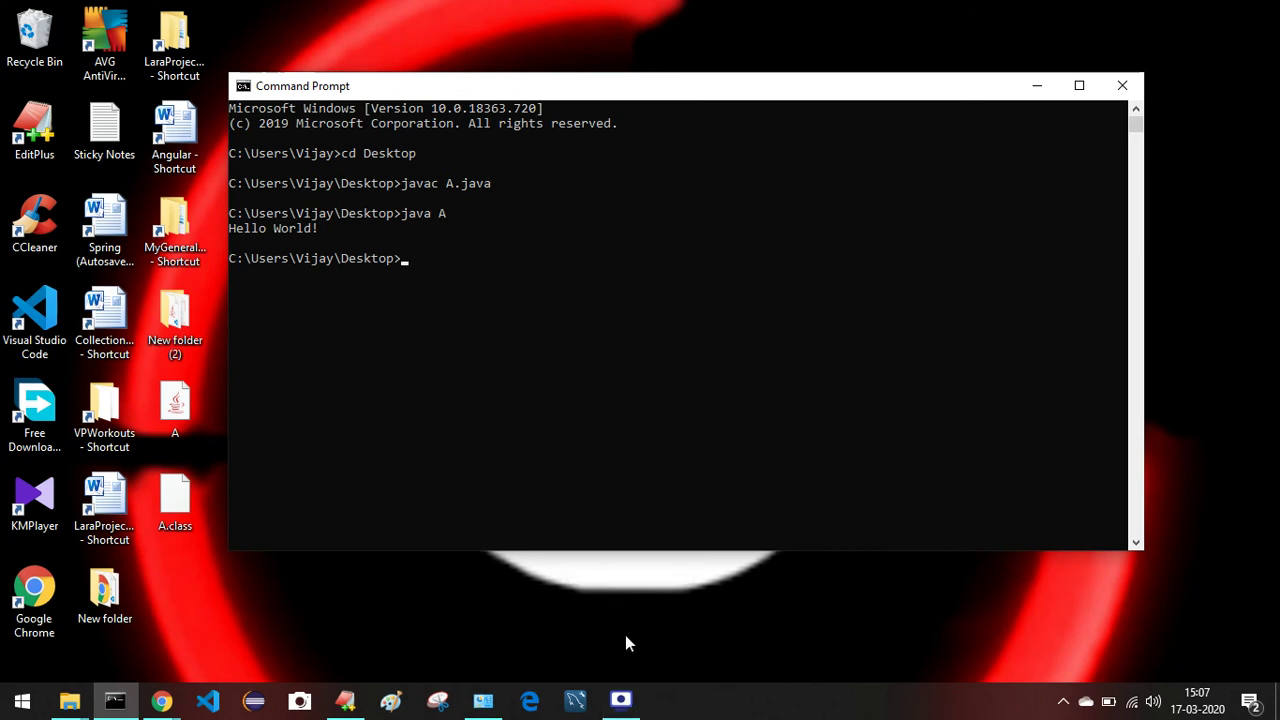
- Restore the Screen Recorder window from the taskbar
mouse_move(626, 687)
left_click(621, 698)
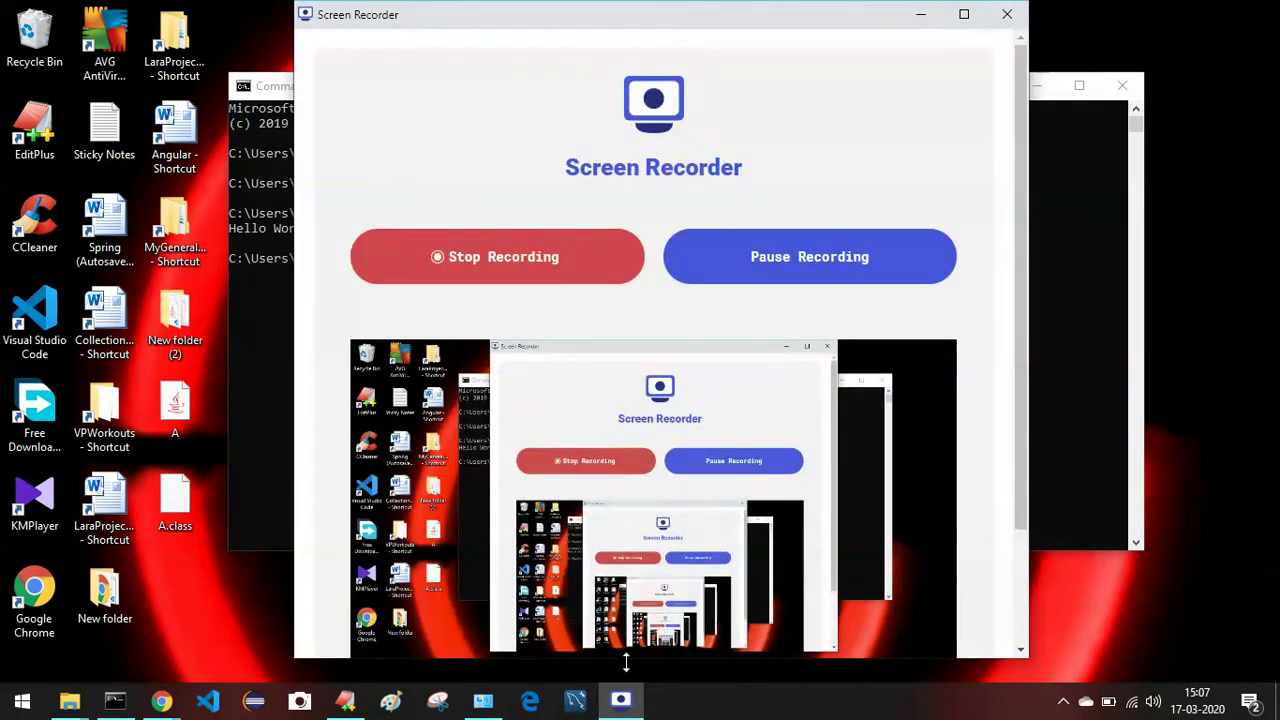